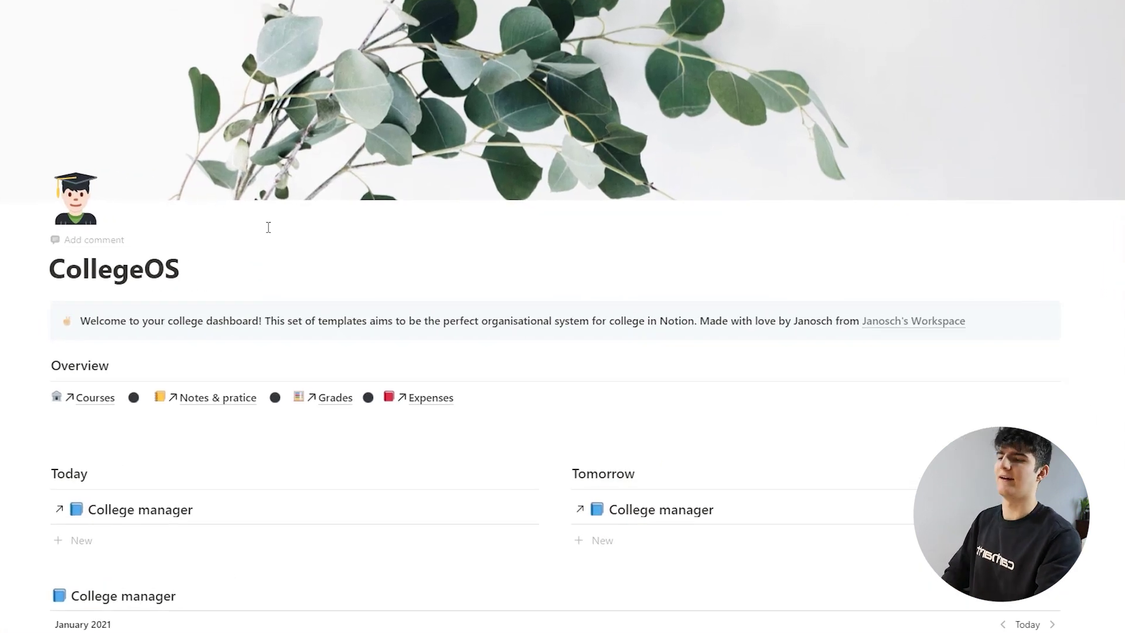
Step: Check the Today list's filter conditions, then close the filter settings
scroll(269, 227, "down", 2)
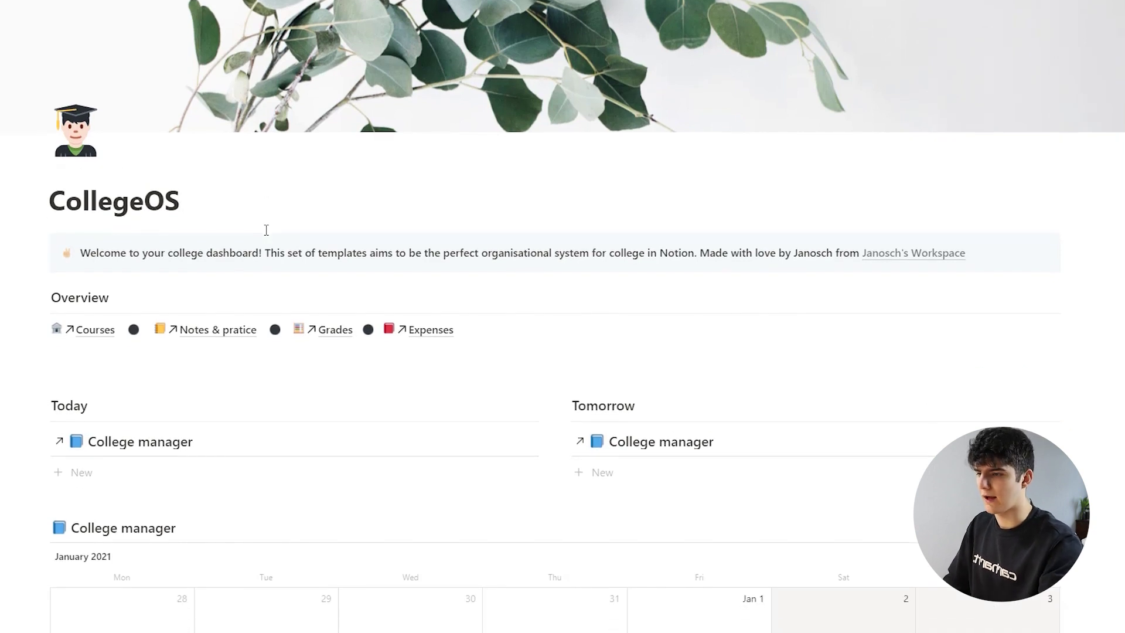
scroll(301, 216, "down", 5)
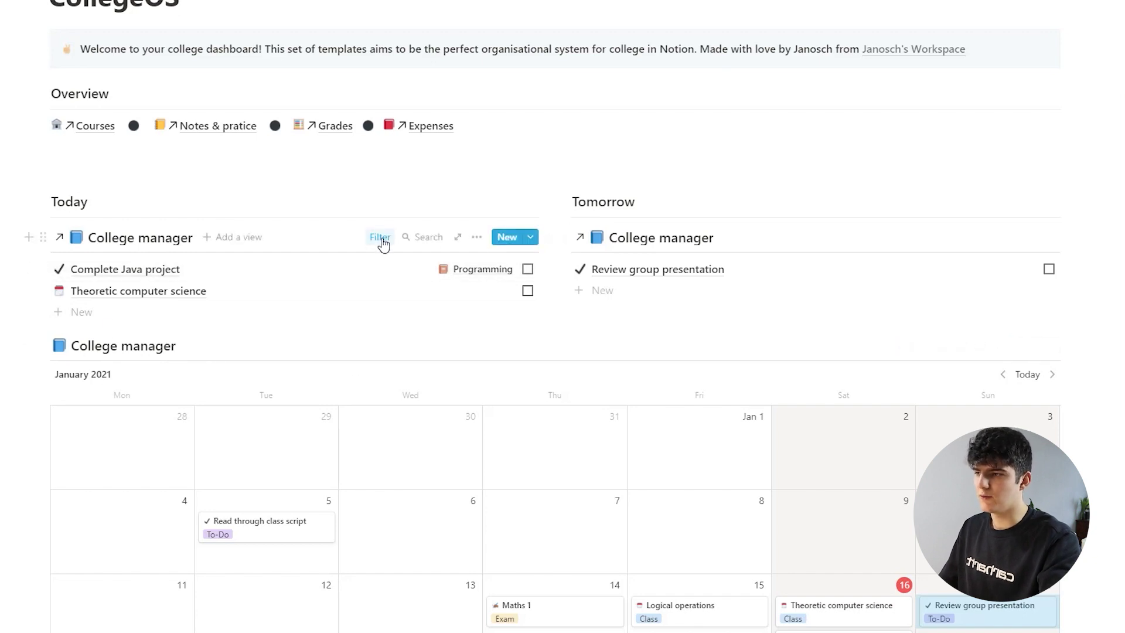
left_click(381, 238)
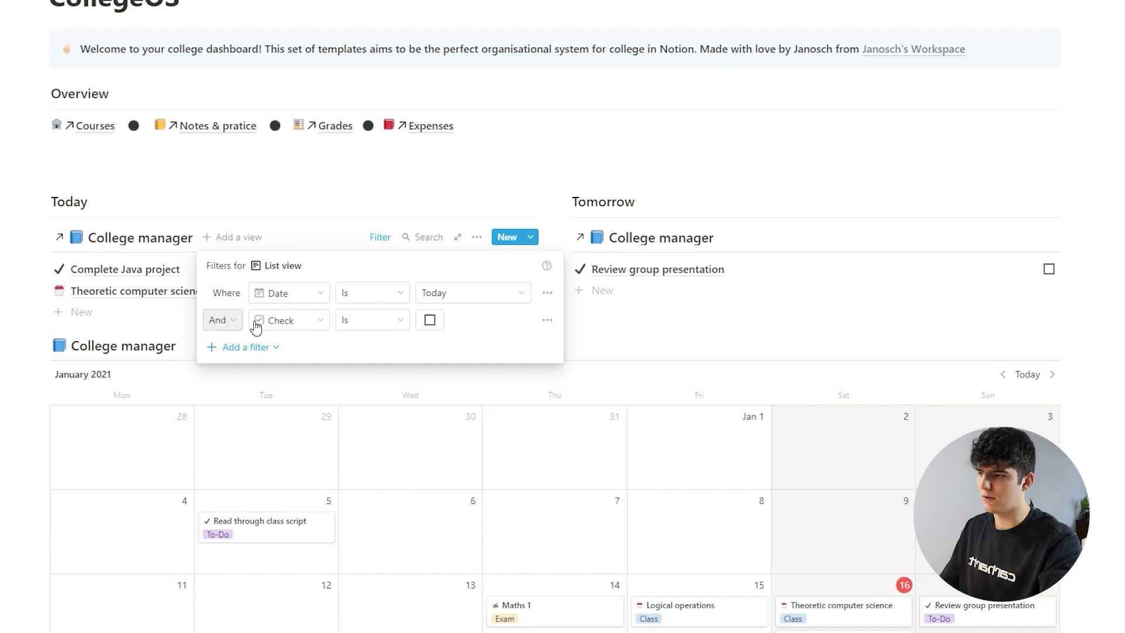
left_click(442, 204)
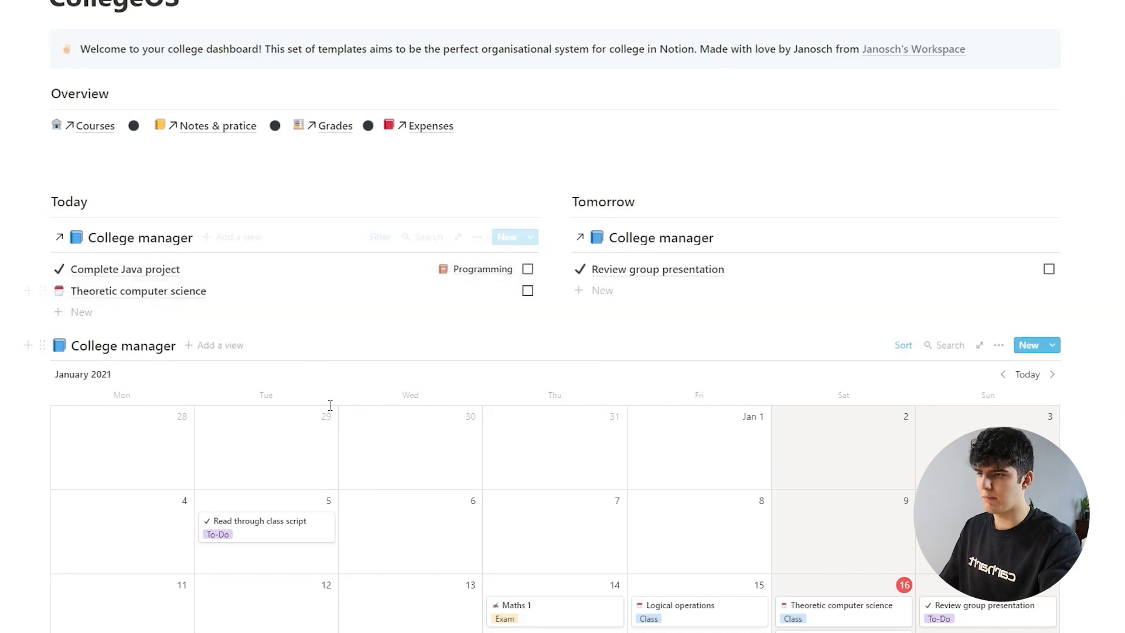
Step: Add a new entry titled 'Task 3' to the Today list, dated January 16
scroll(553, 510, "down", 4)
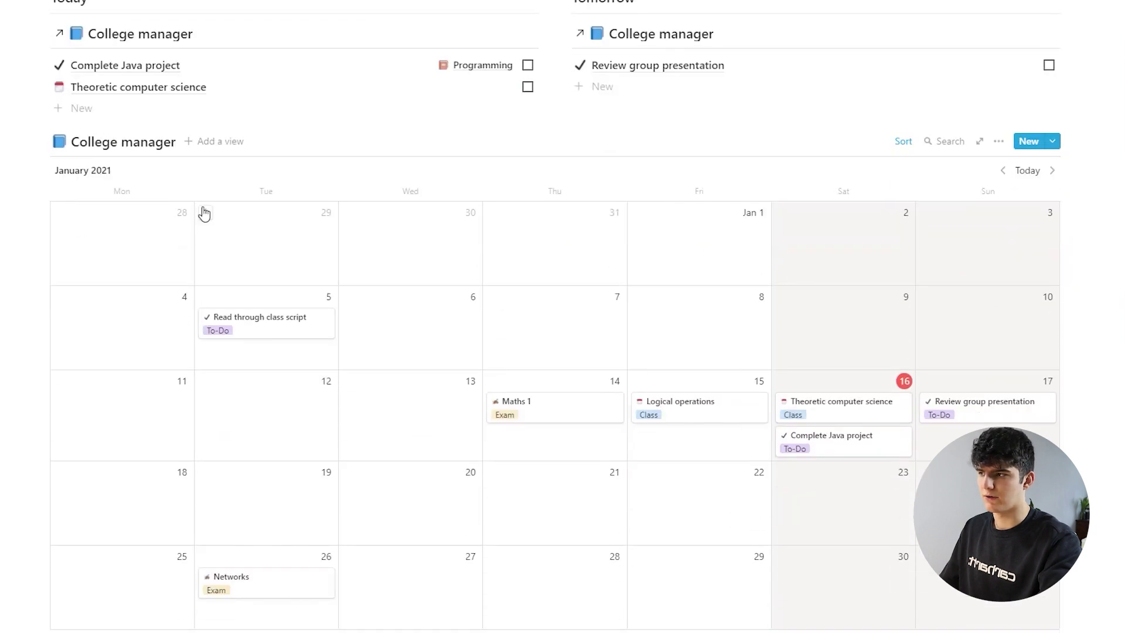
scroll(774, 528, "up", 2)
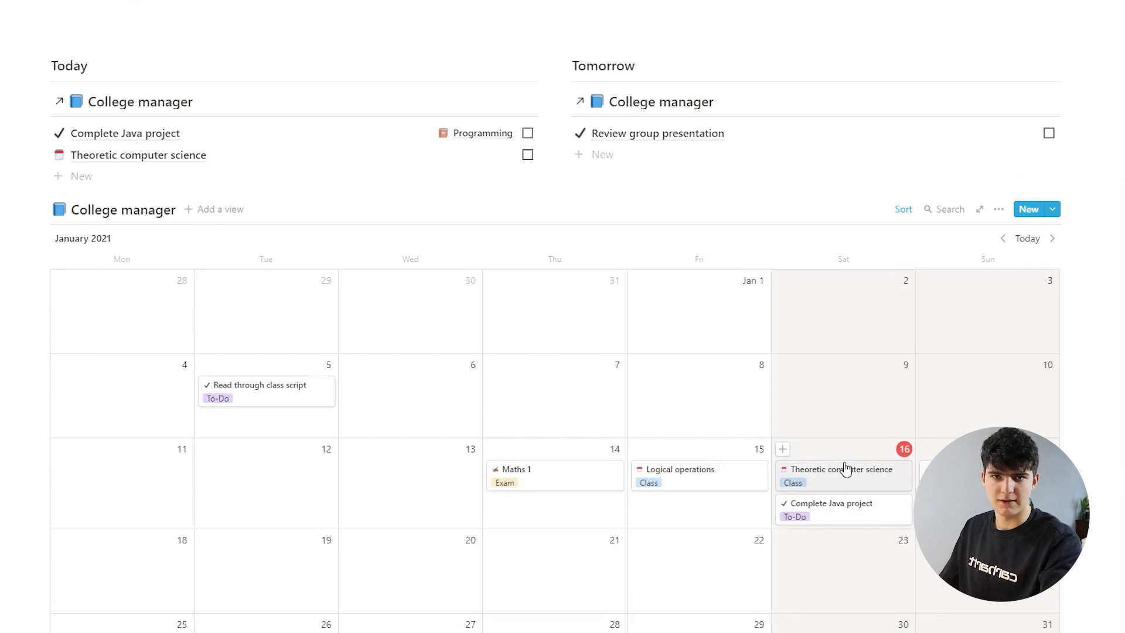
scroll(658, 442, "up", 2)
left_click(76, 253)
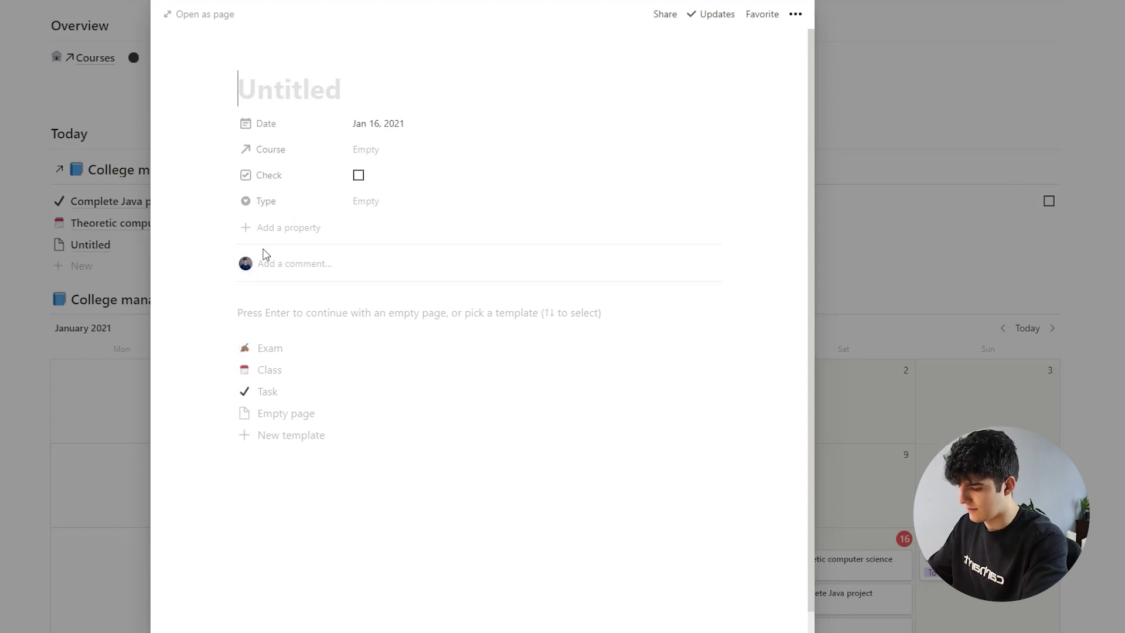
type("Te")
type("sk 3")
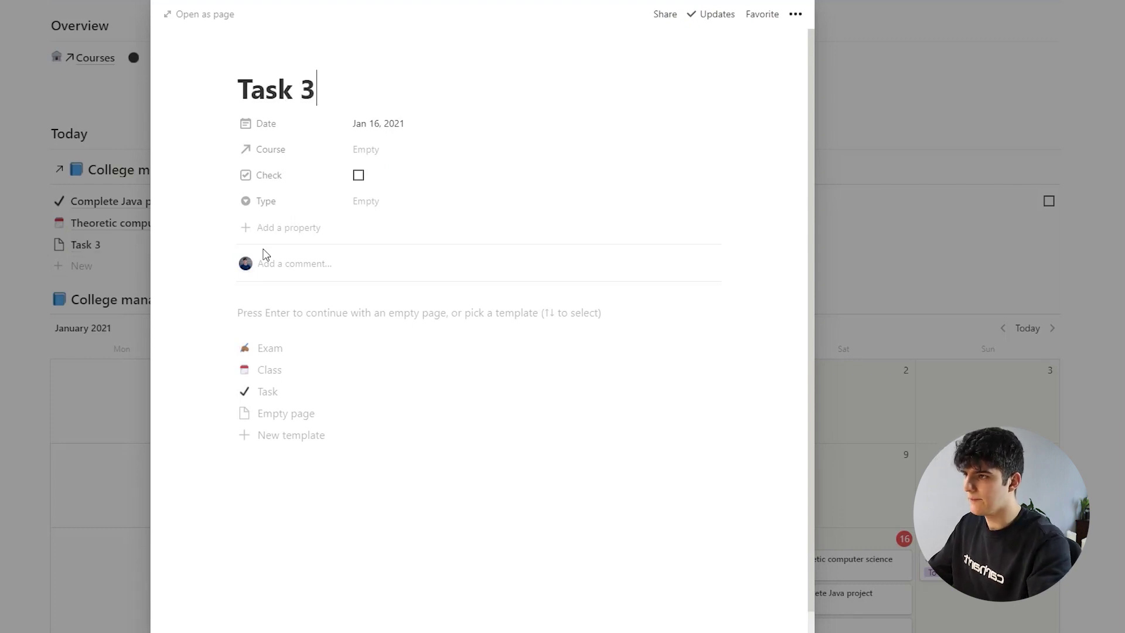
left_click(951, 165)
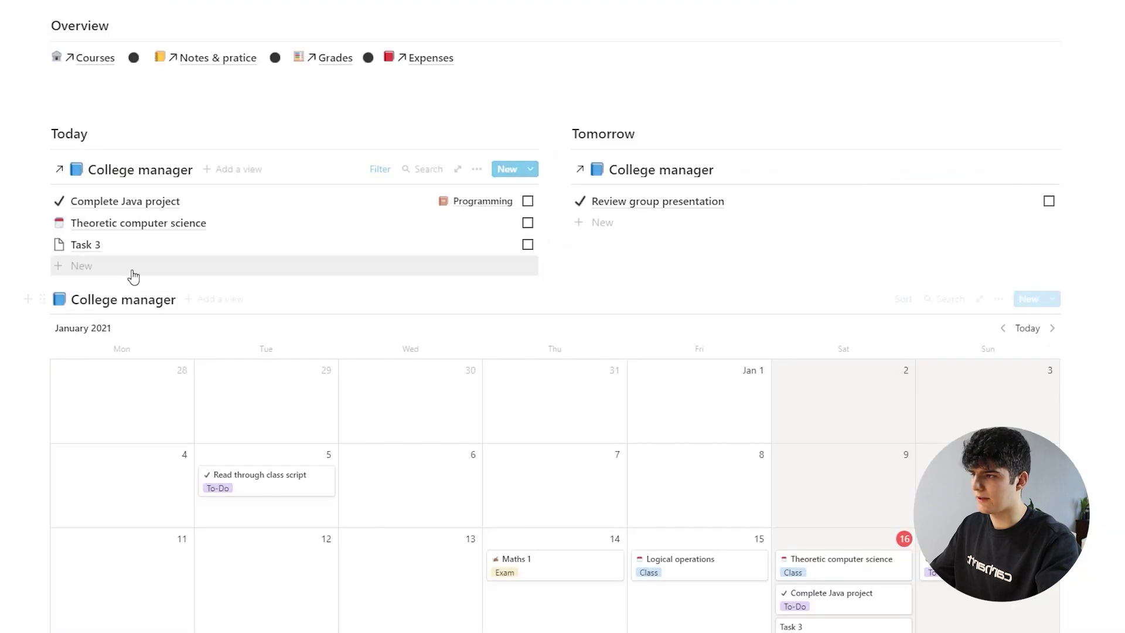
scroll(542, 333, "down", 1)
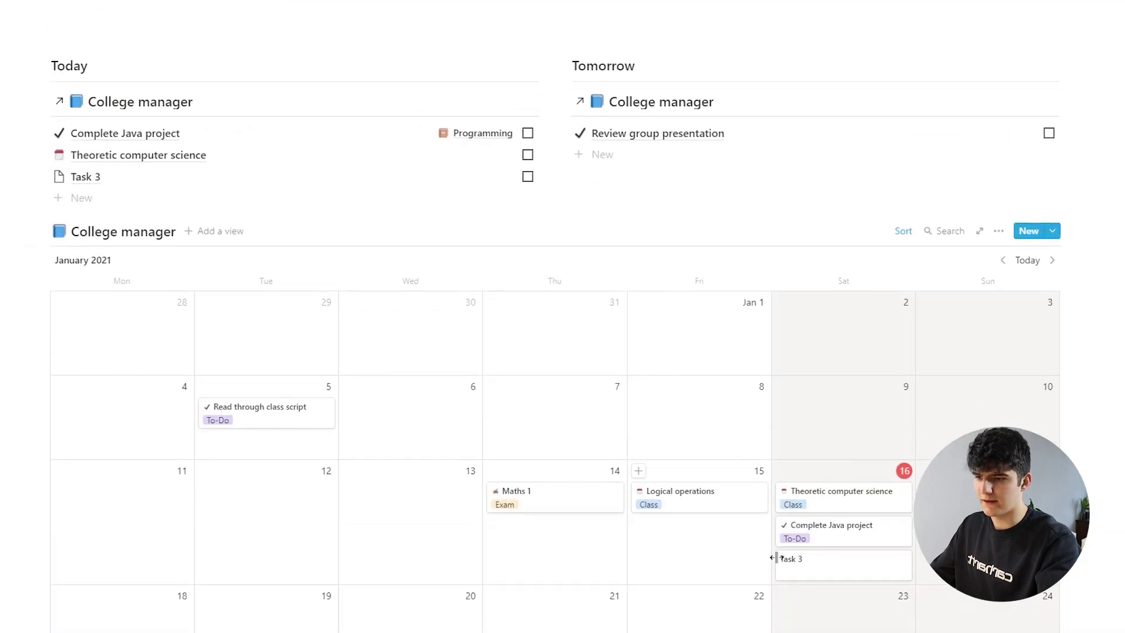
scroll(151, 167, "up", 1)
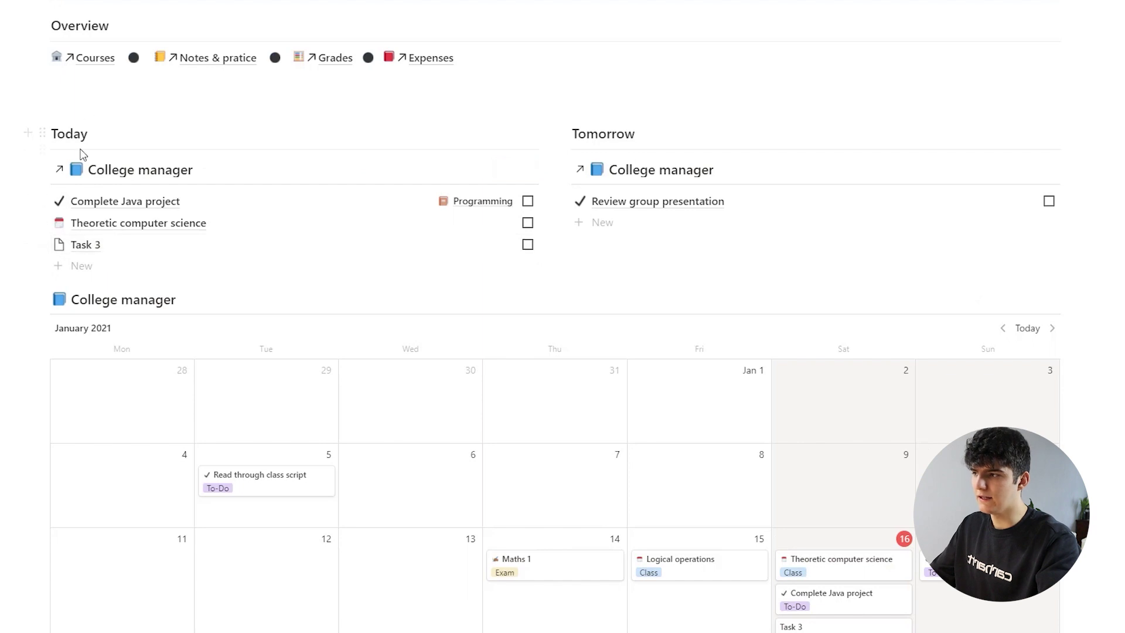
scroll(836, 565, "down", 1)
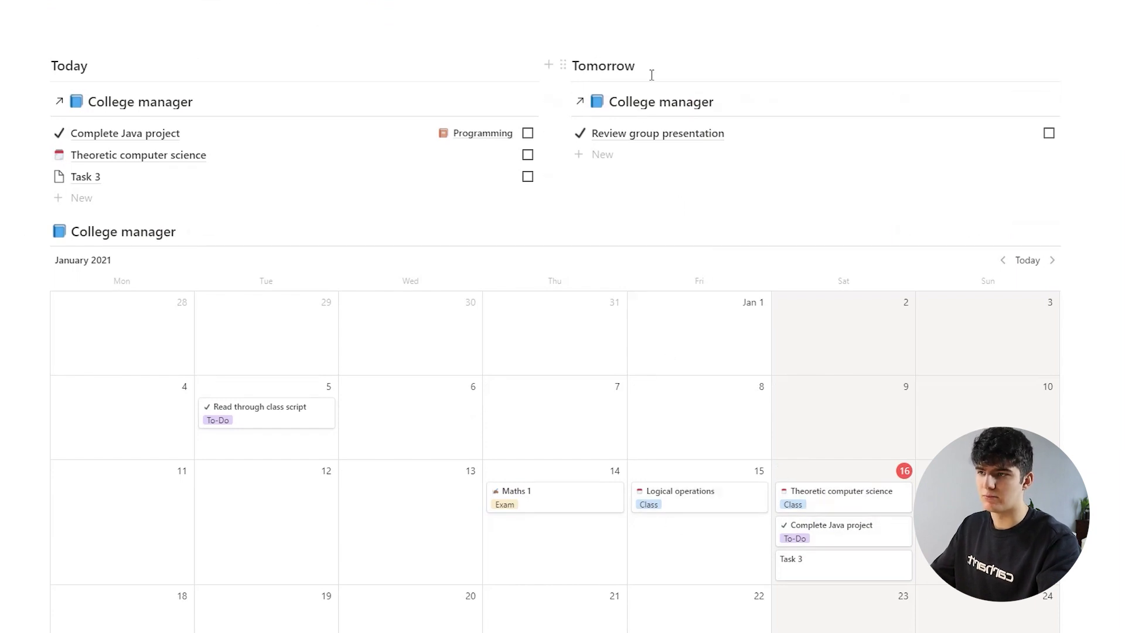
scroll(892, 179, "up", 1)
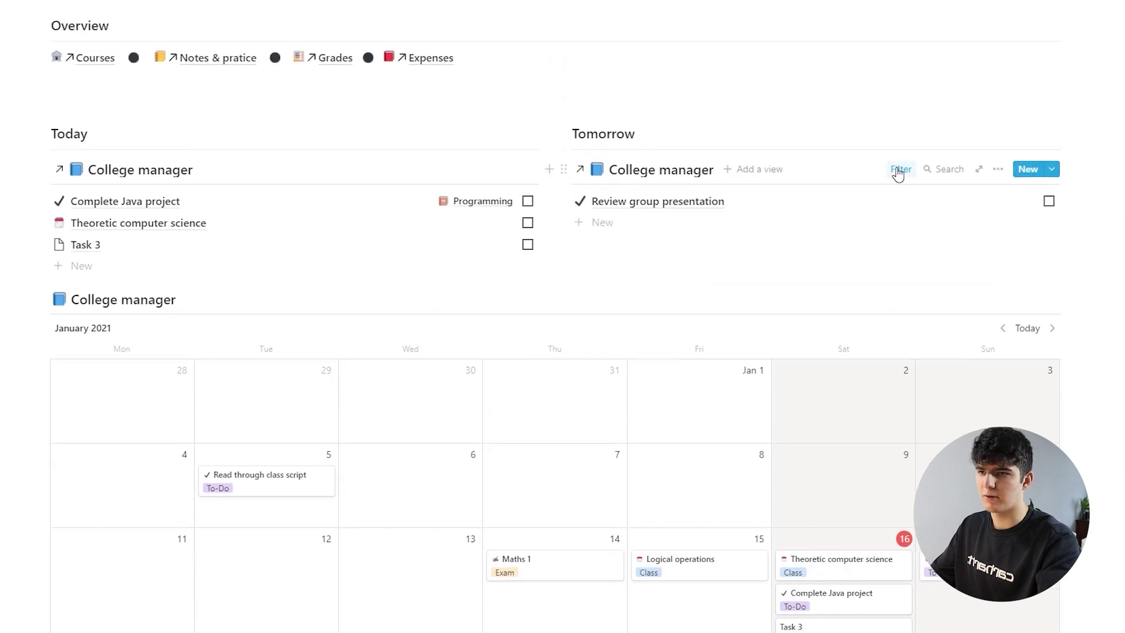
left_click(900, 170)
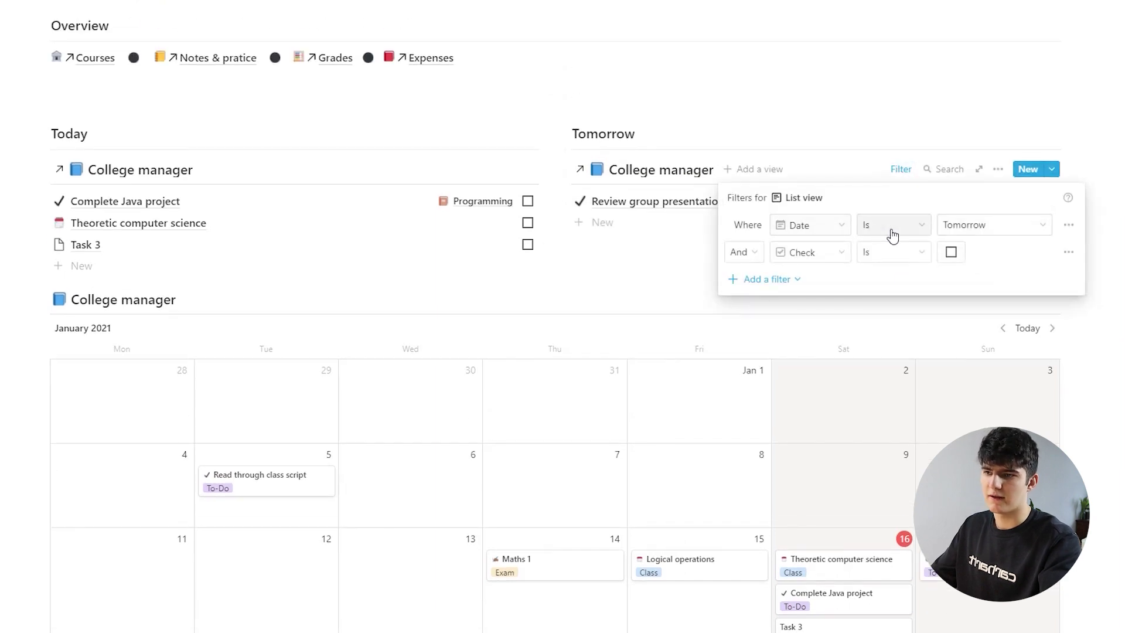
left_click(874, 126)
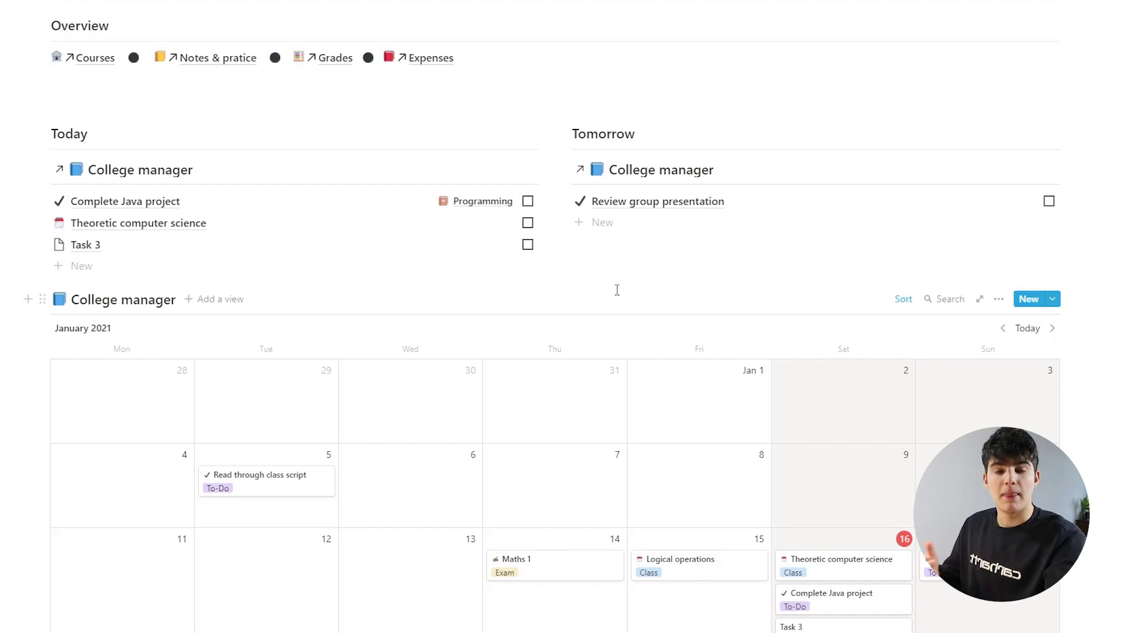
Step: Scroll down the dashboard toward the Tomorrow list and calendar
scroll(615, 289, "down", 5)
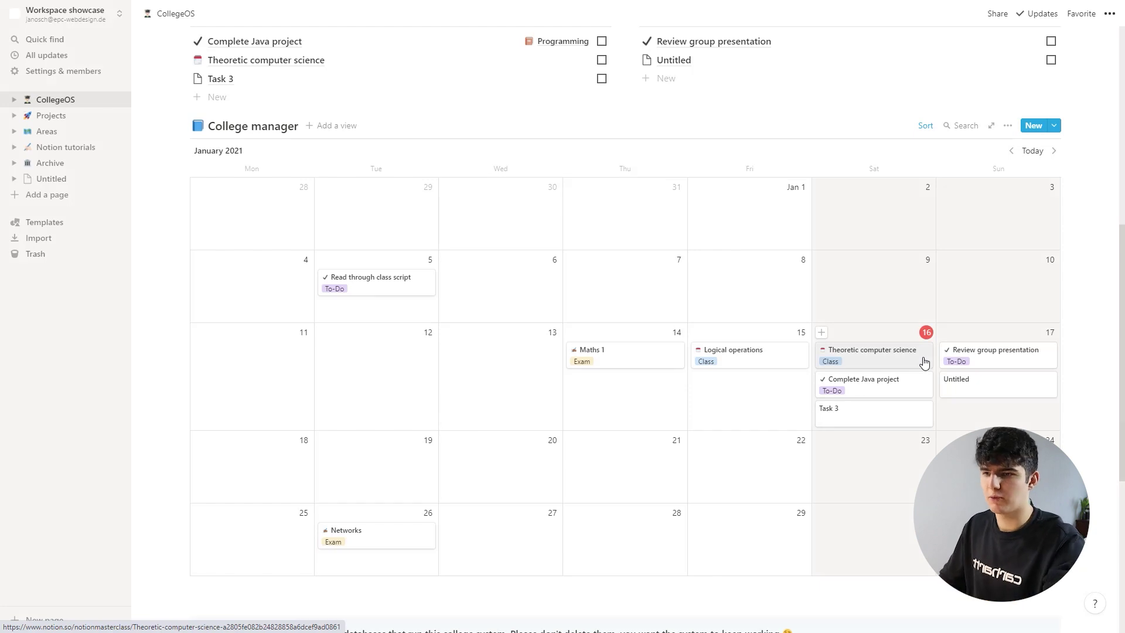
Step: Apply the Exam template to the January 17 Untitled entry and name it 'Maths exam'
left_click(957, 389)
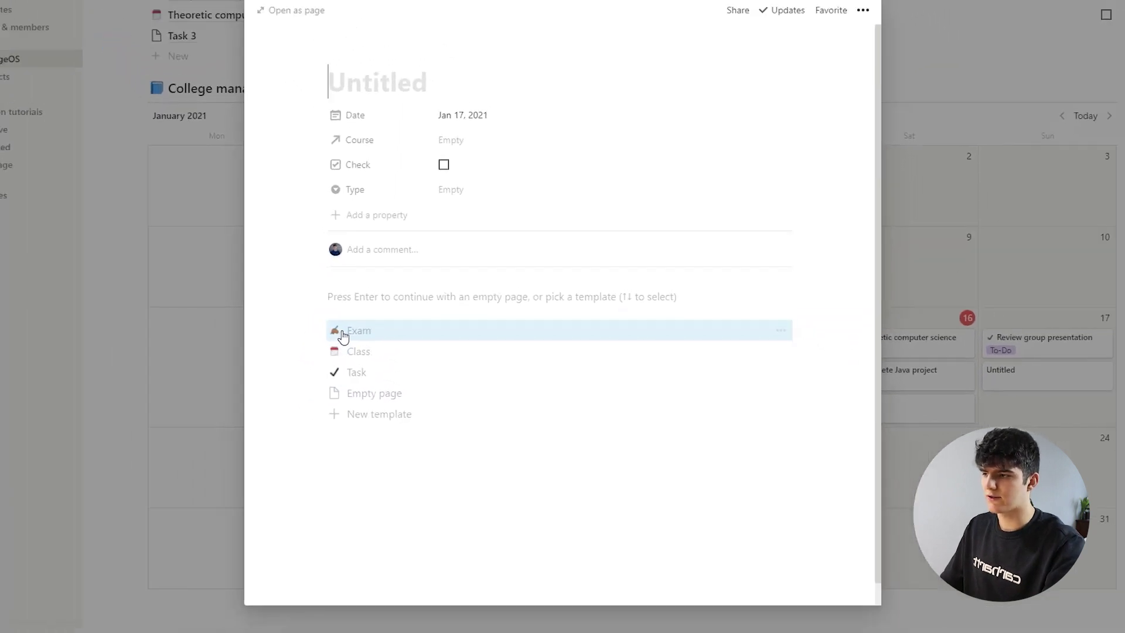
left_click(343, 332)
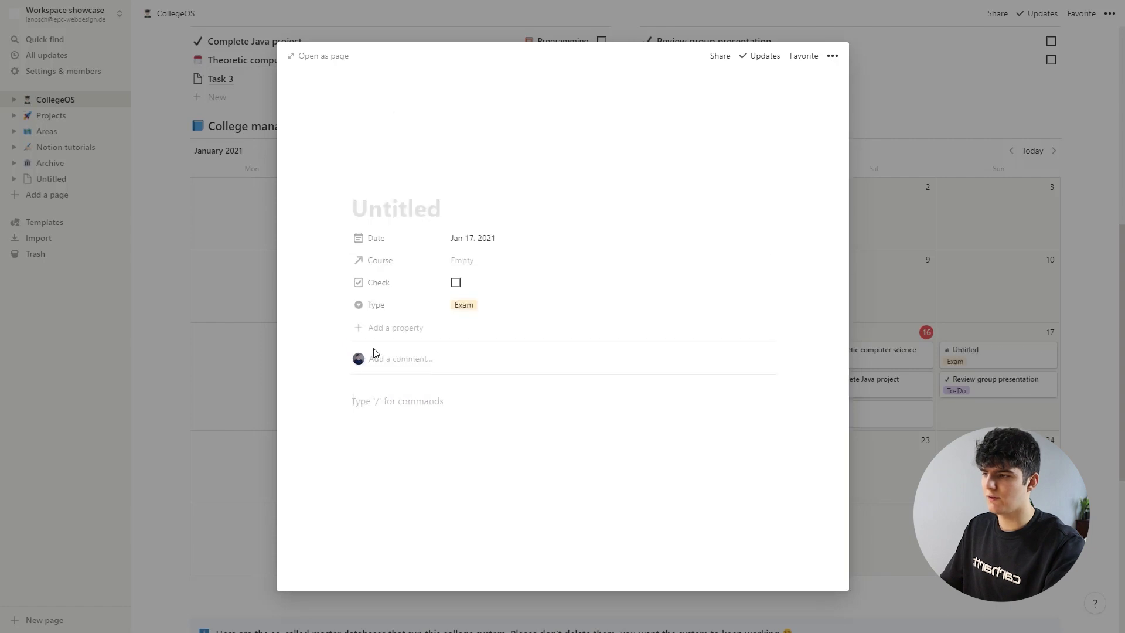
left_click(396, 209)
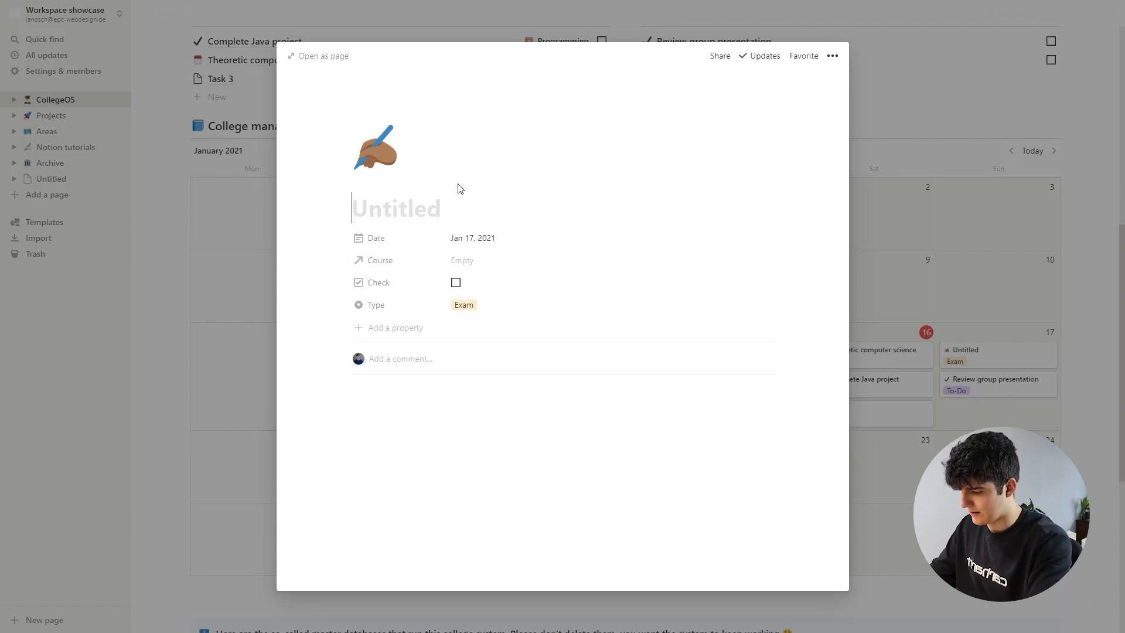
type("Maths exam")
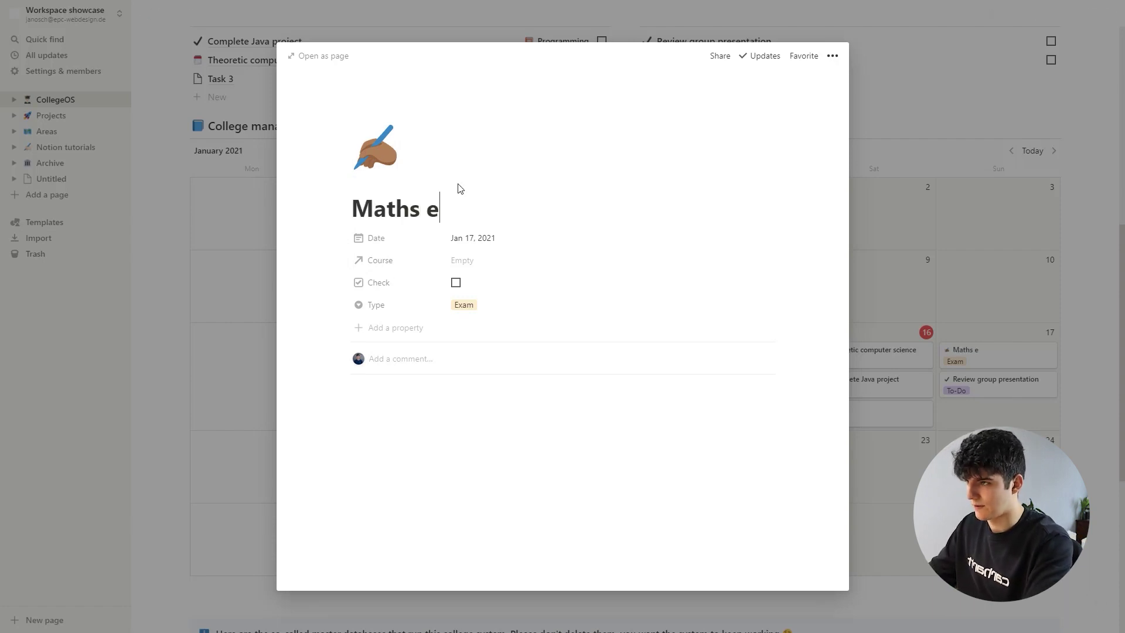
left_click(948, 108)
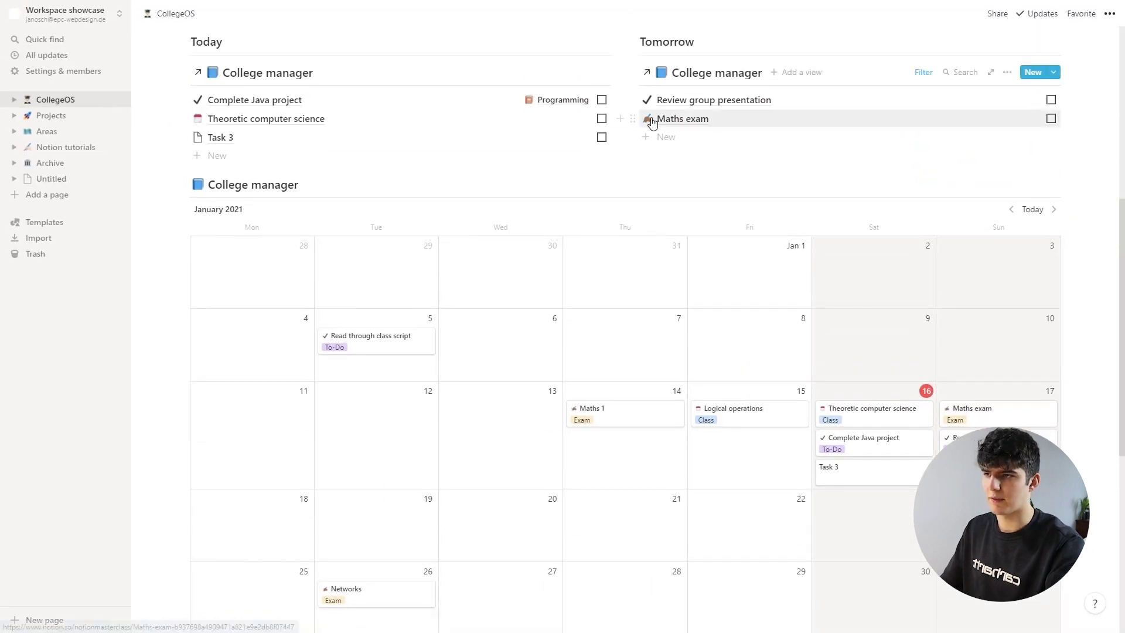
Step: Scroll the dashboard to bring the January 16 Theoretic computer science card into view
scroll(710, 142, "up", 1)
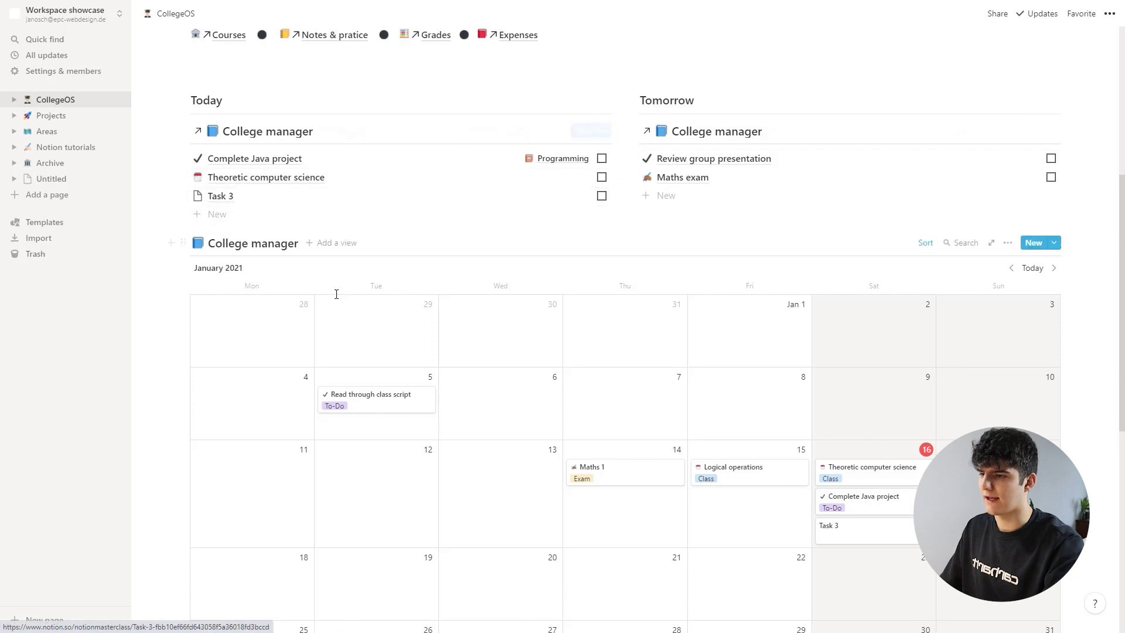
scroll(535, 291, "down", 2)
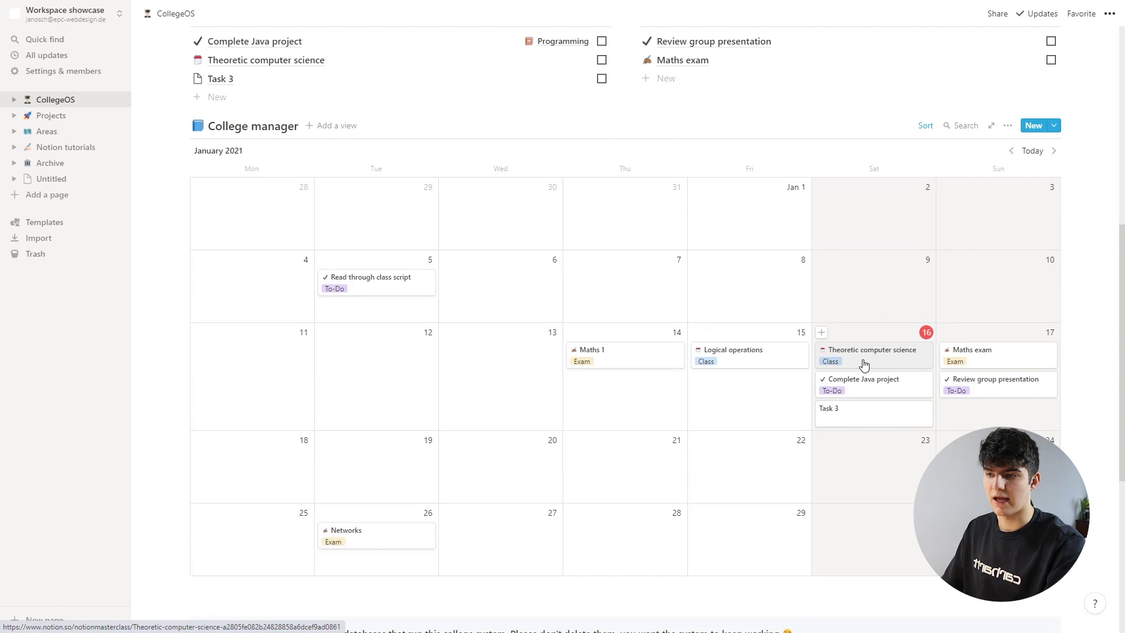
scroll(874, 450, "up", 2)
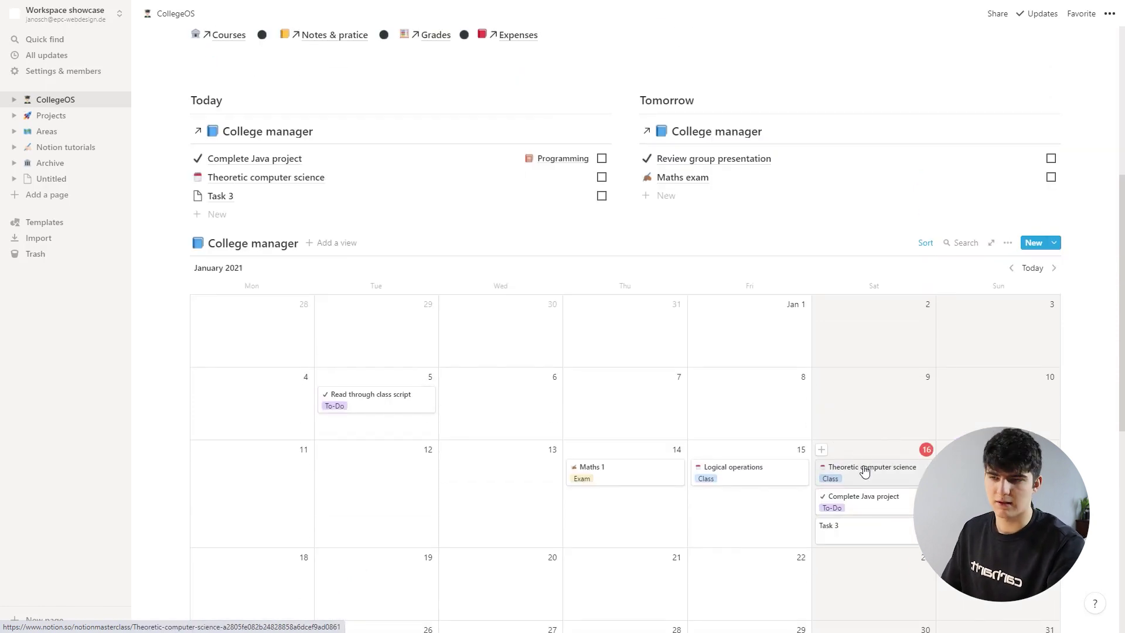
Step: Give the Theoretic computer science class on Jan 16, 2021 a time range of 11:00 AM to 1:00 PM
left_click(858, 472)
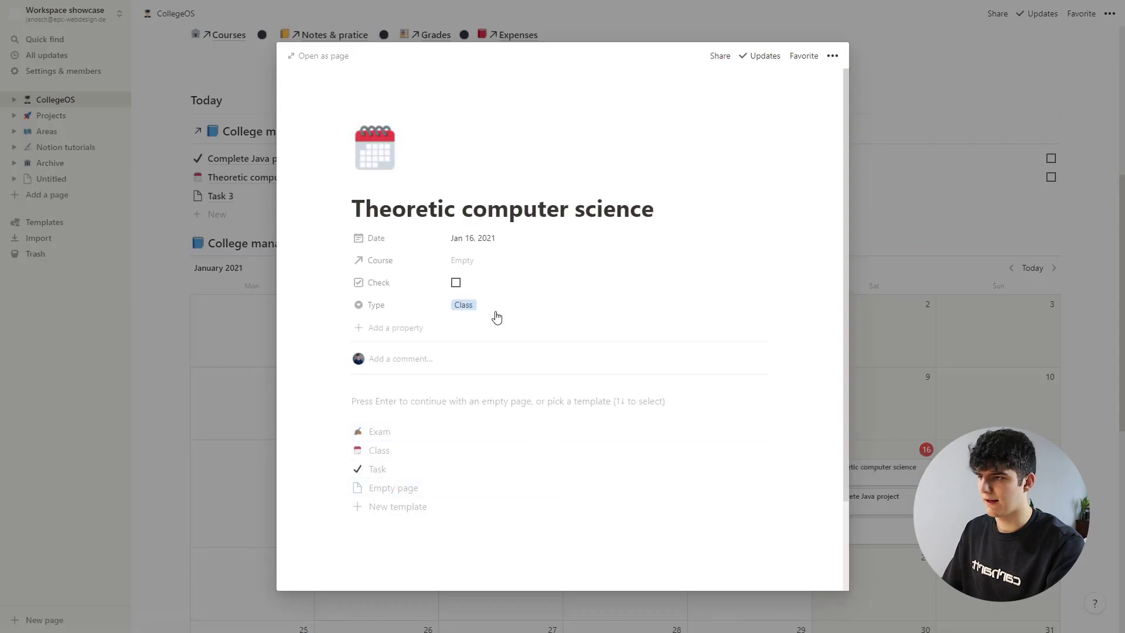
left_click(473, 242)
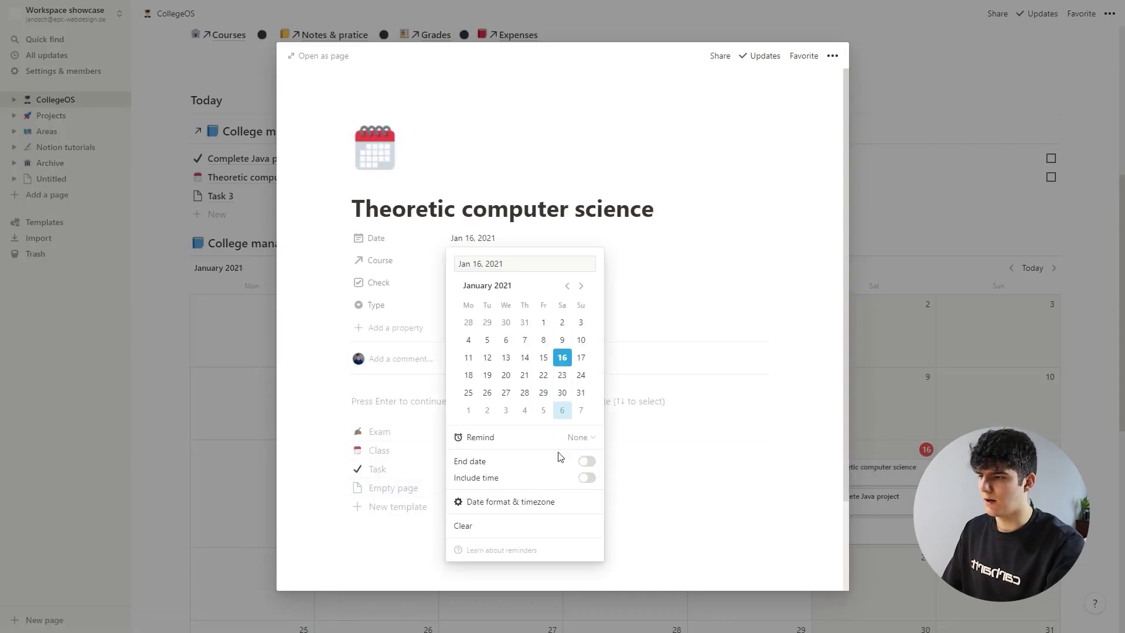
left_click(587, 478)
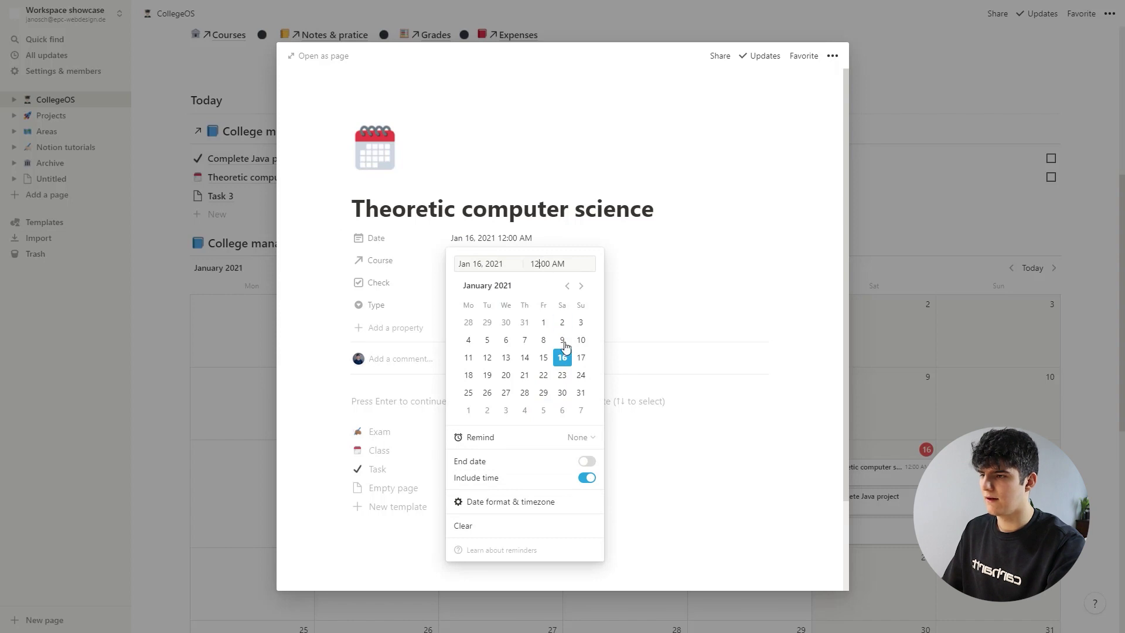
left_click(589, 461)
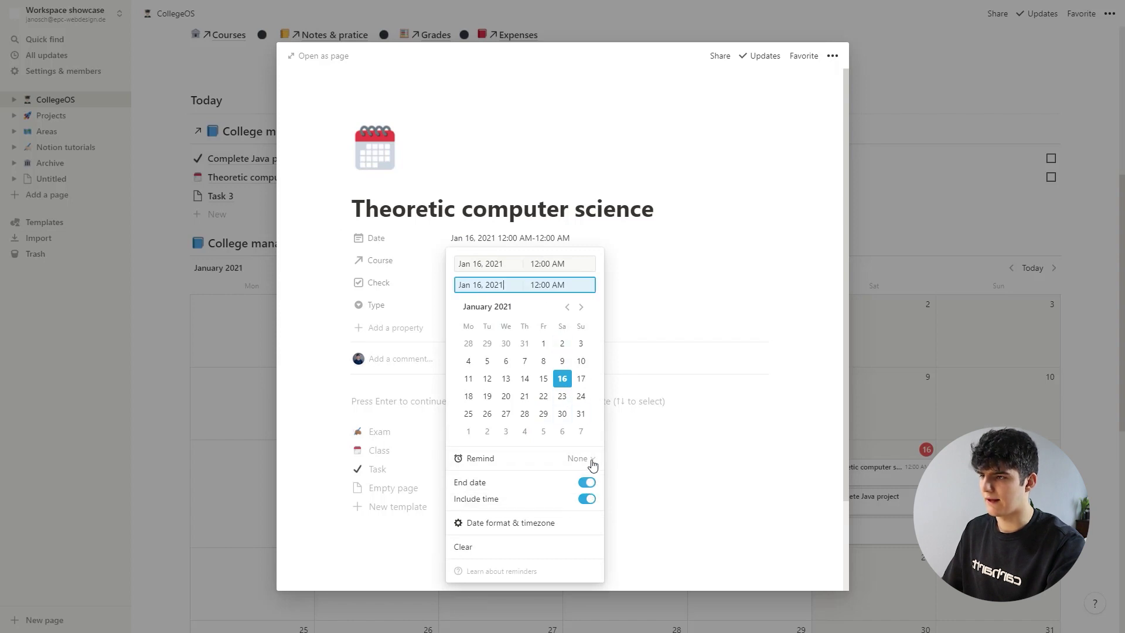
left_click(542, 263)
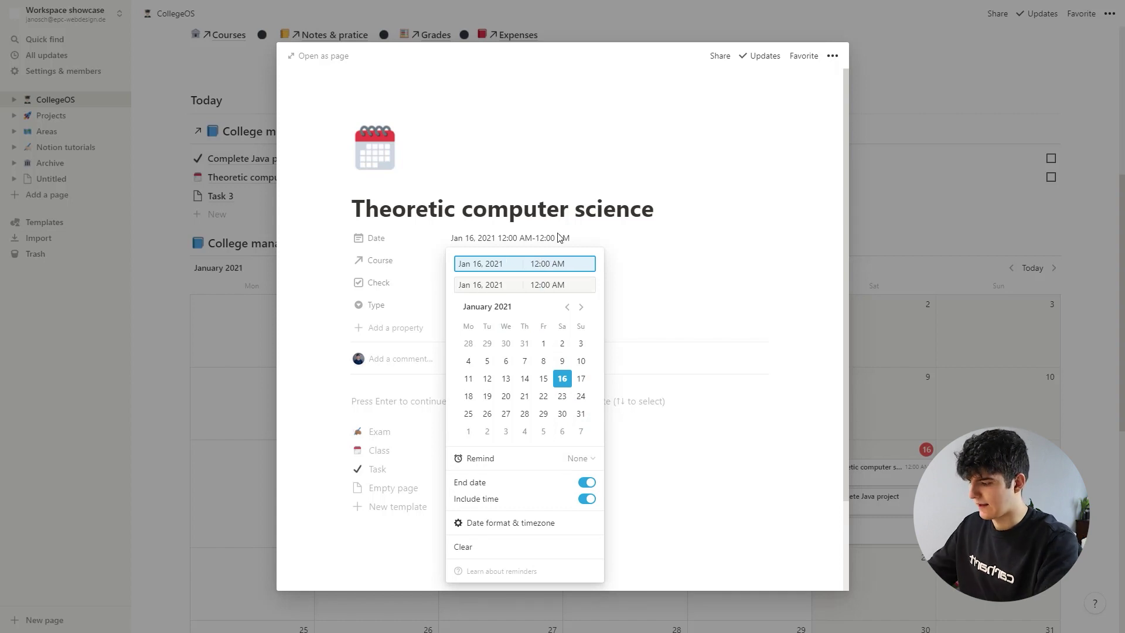
key("BackSpace")
type("1")
left_click(538, 285)
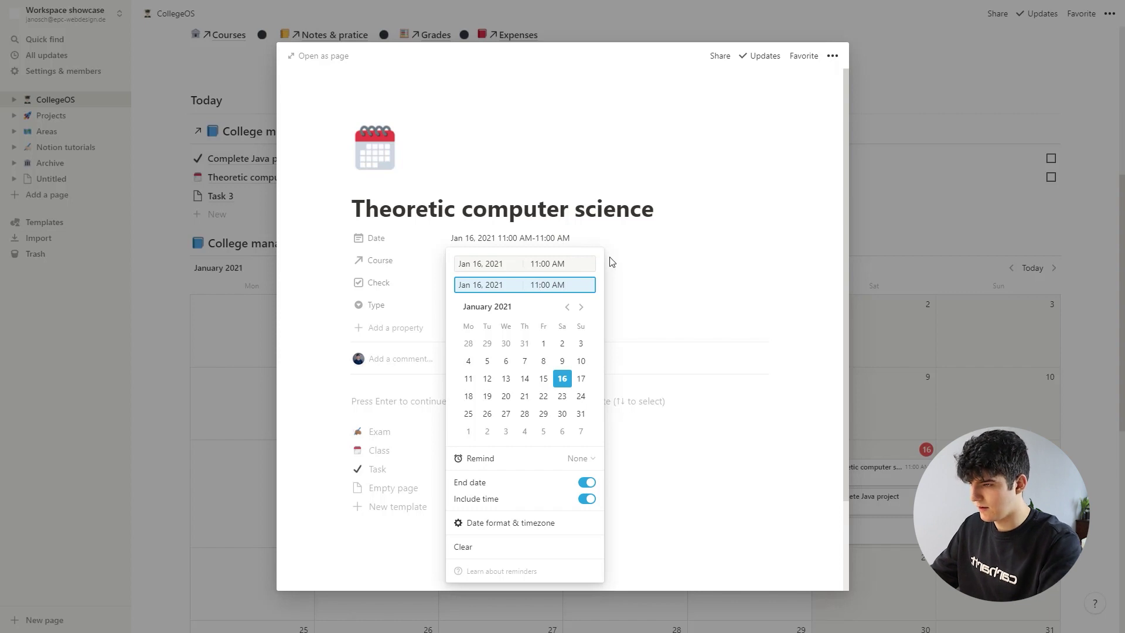
key("BackSpace")
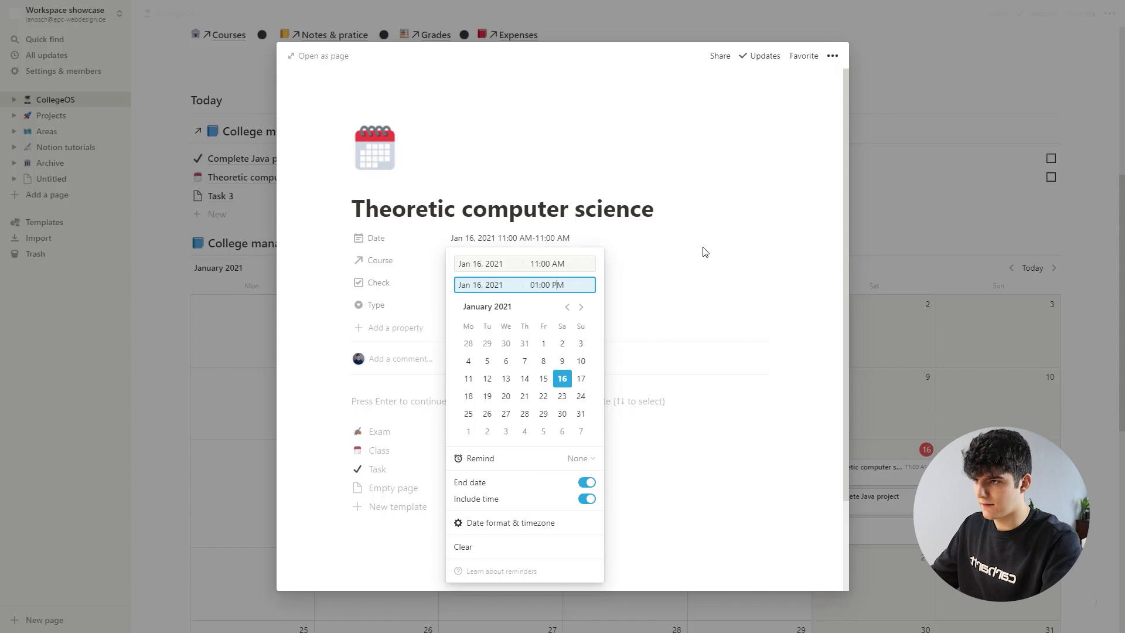
key("Return")
left_click(948, 223)
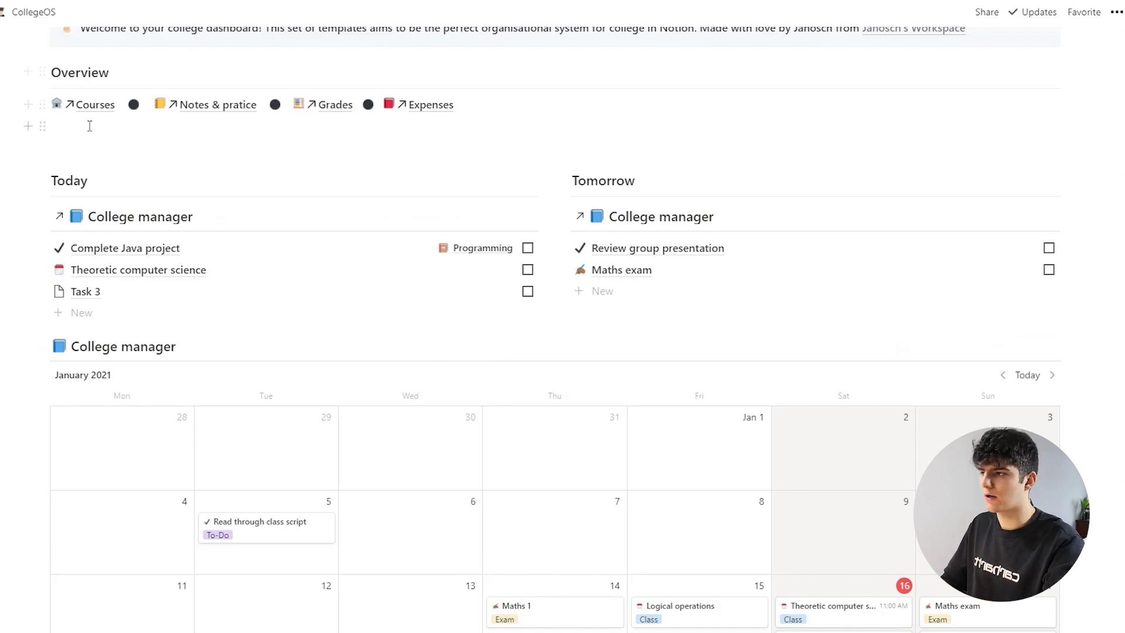
left_click(91, 105)
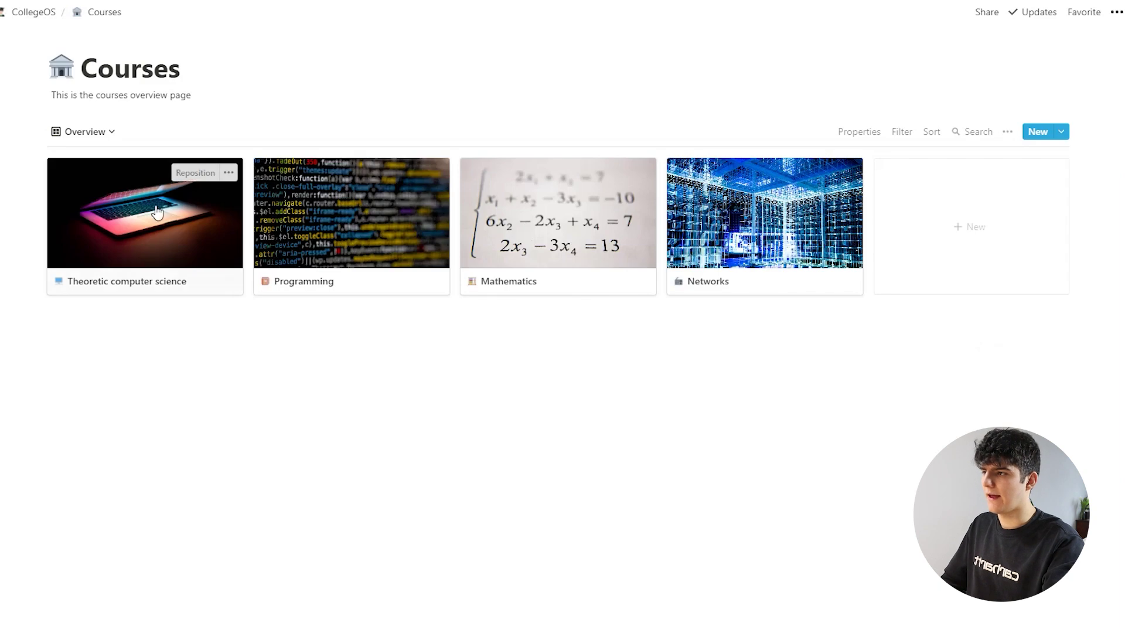
left_click(185, 205)
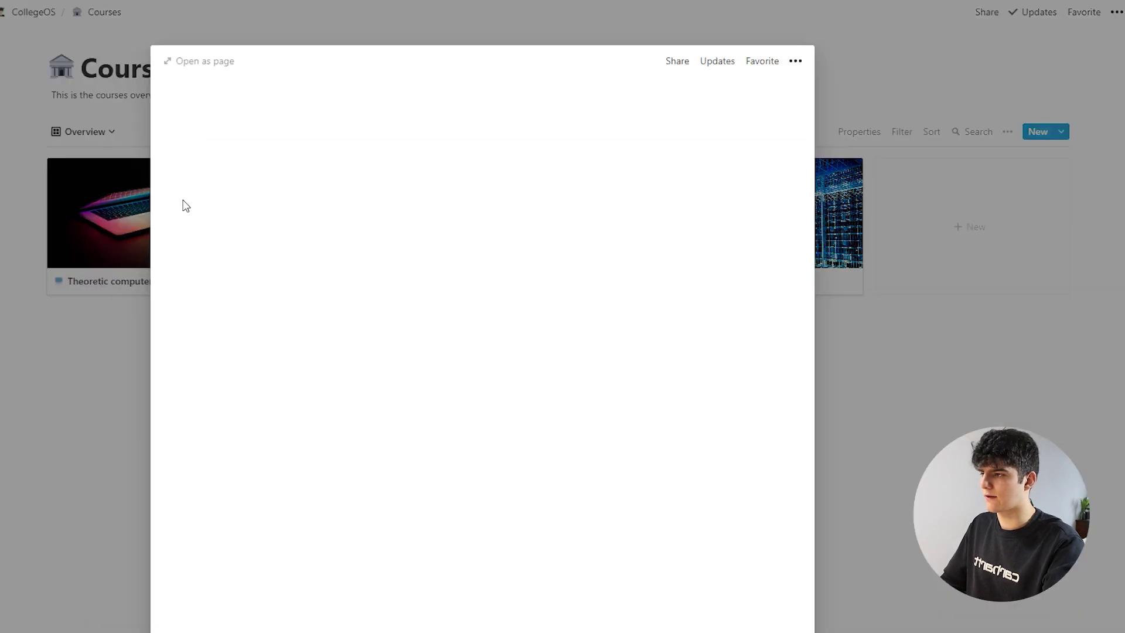
left_click(190, 62)
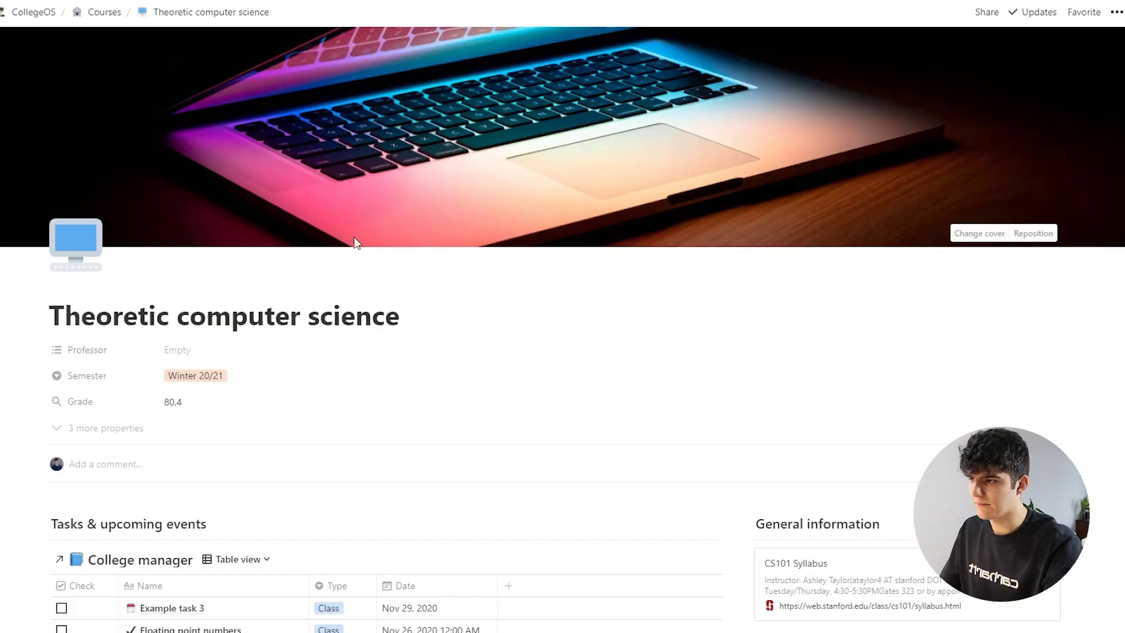
scroll(363, 299, "down", 5)
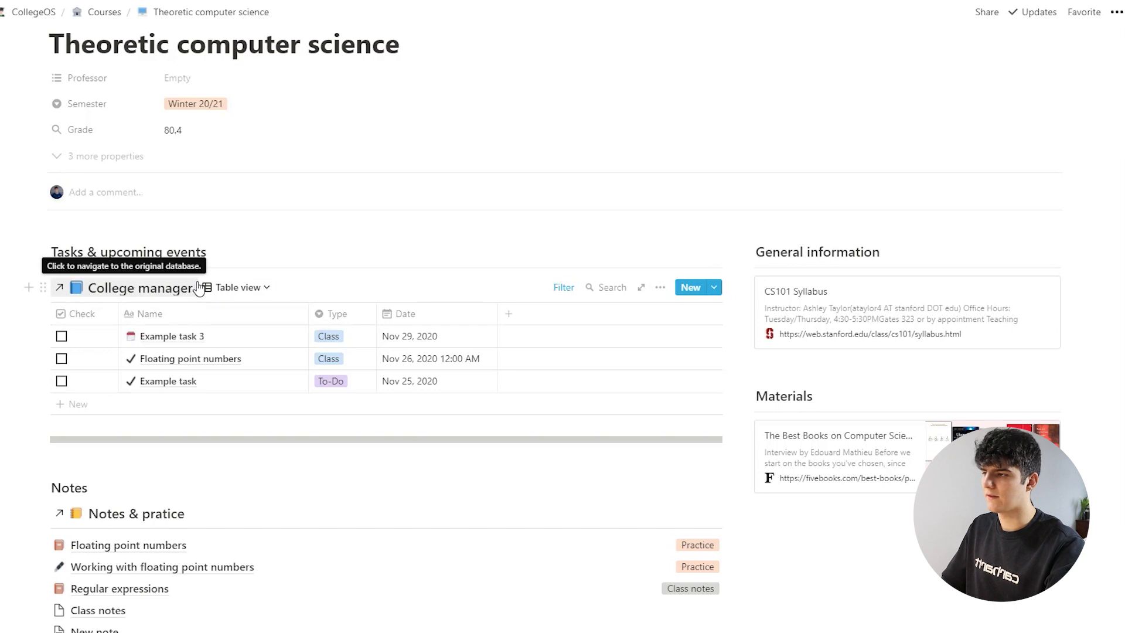
scroll(268, 351, "up", 1)
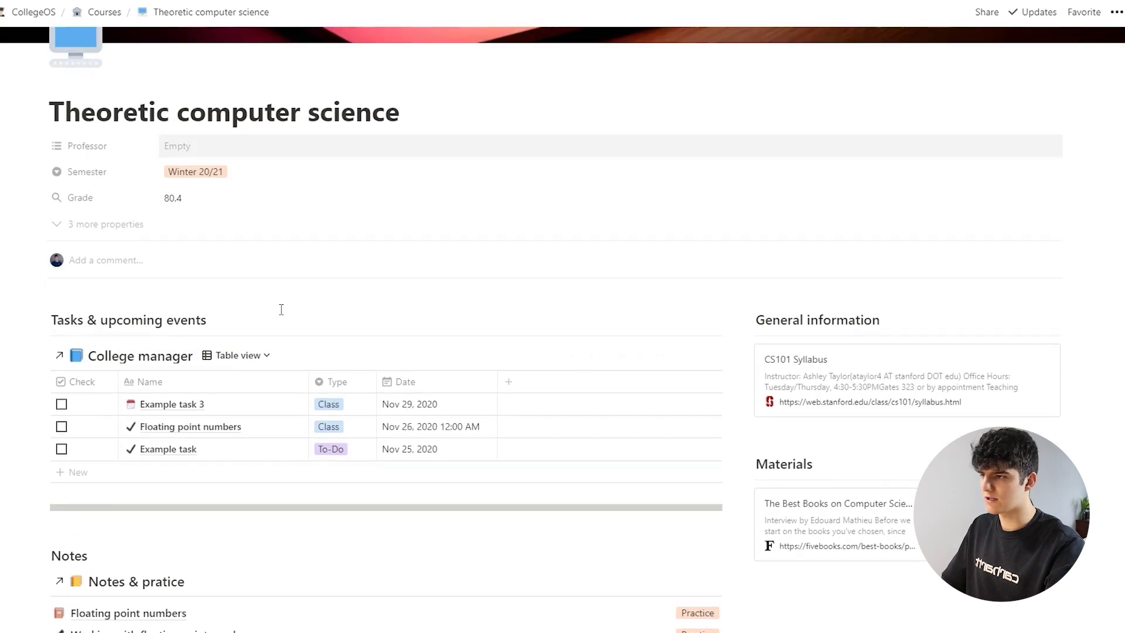
scroll(396, 269, "down", 1)
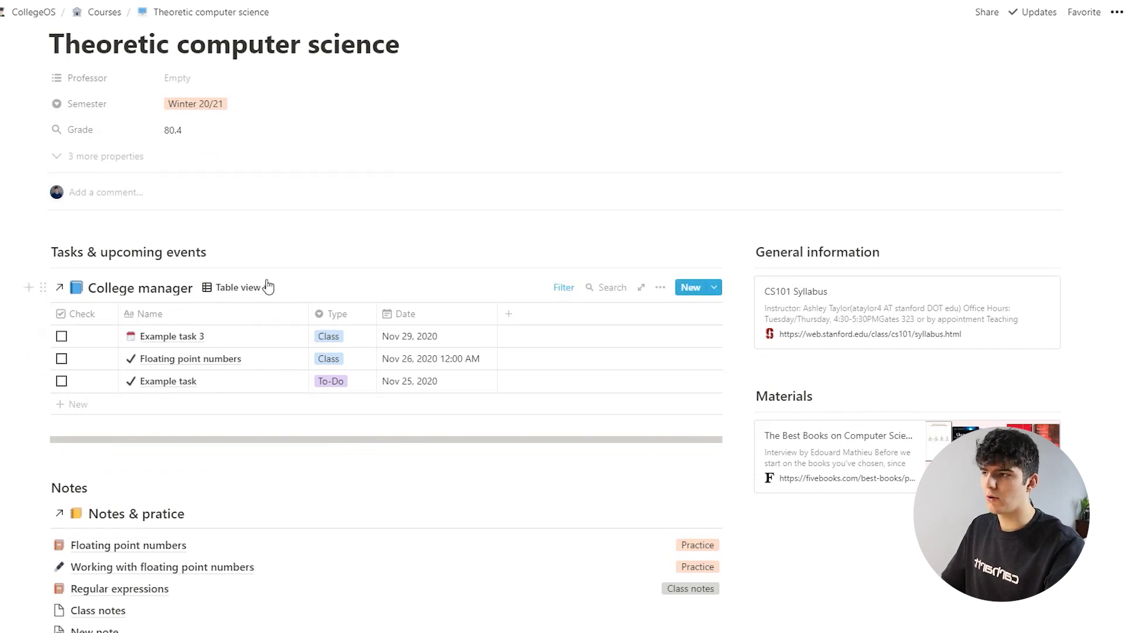
scroll(268, 282, "up", 1)
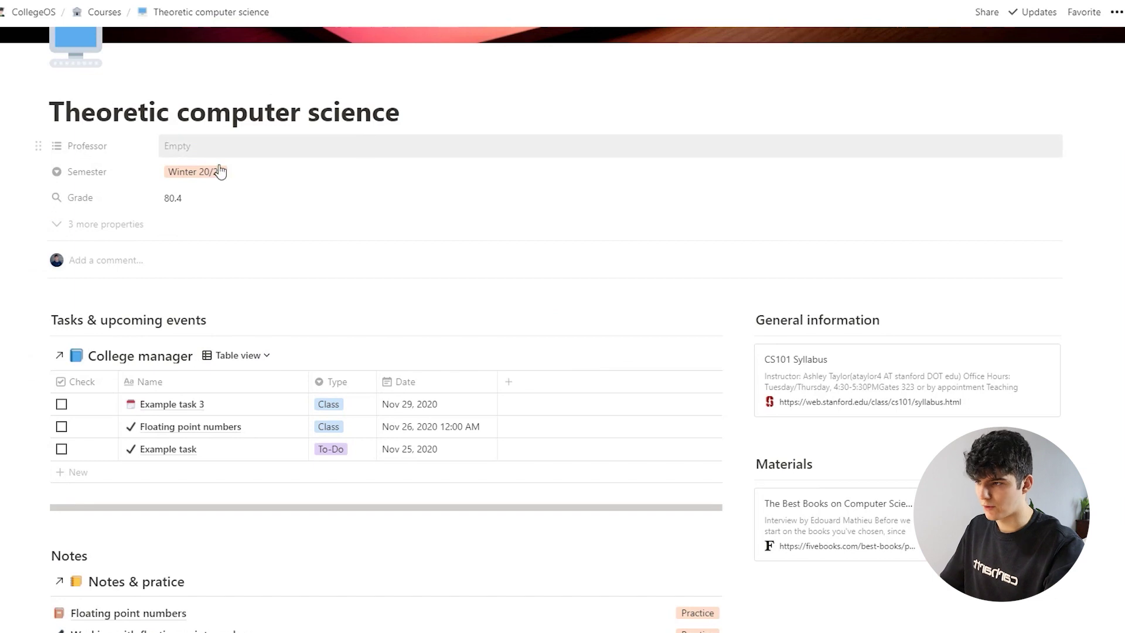
scroll(233, 210, "down", 2)
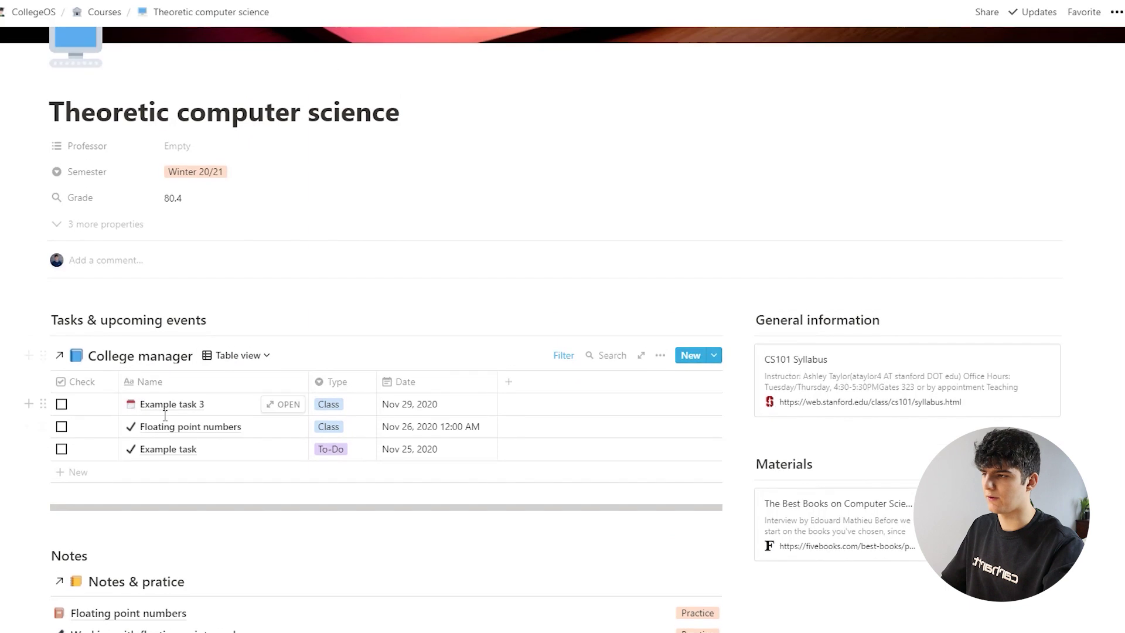
scroll(176, 393, "down", 2)
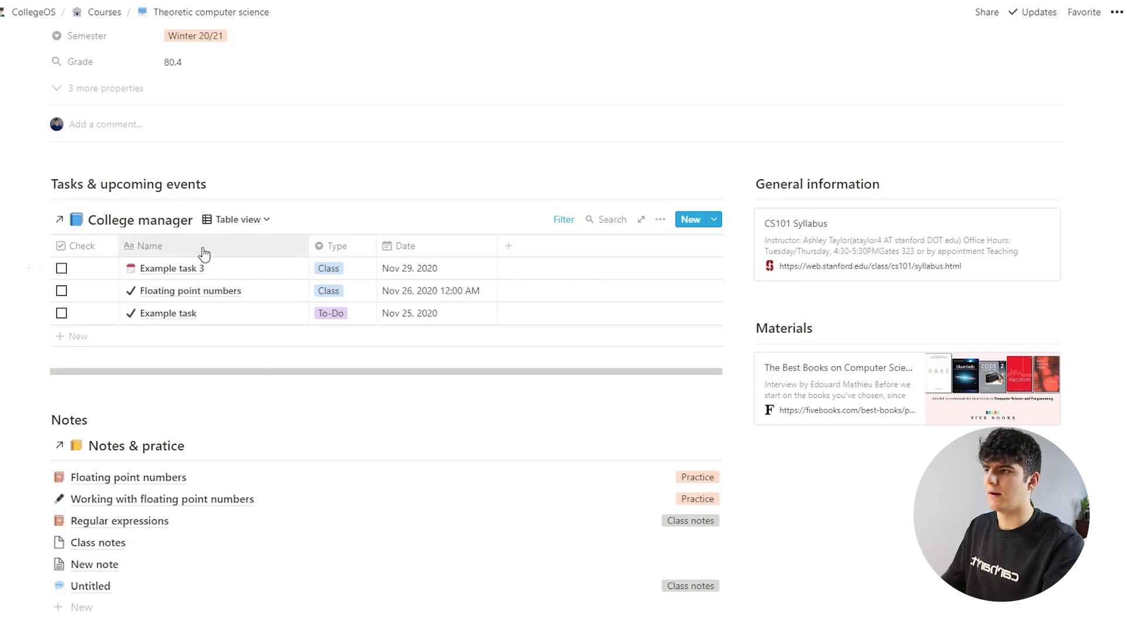
scroll(203, 274, "up", 3)
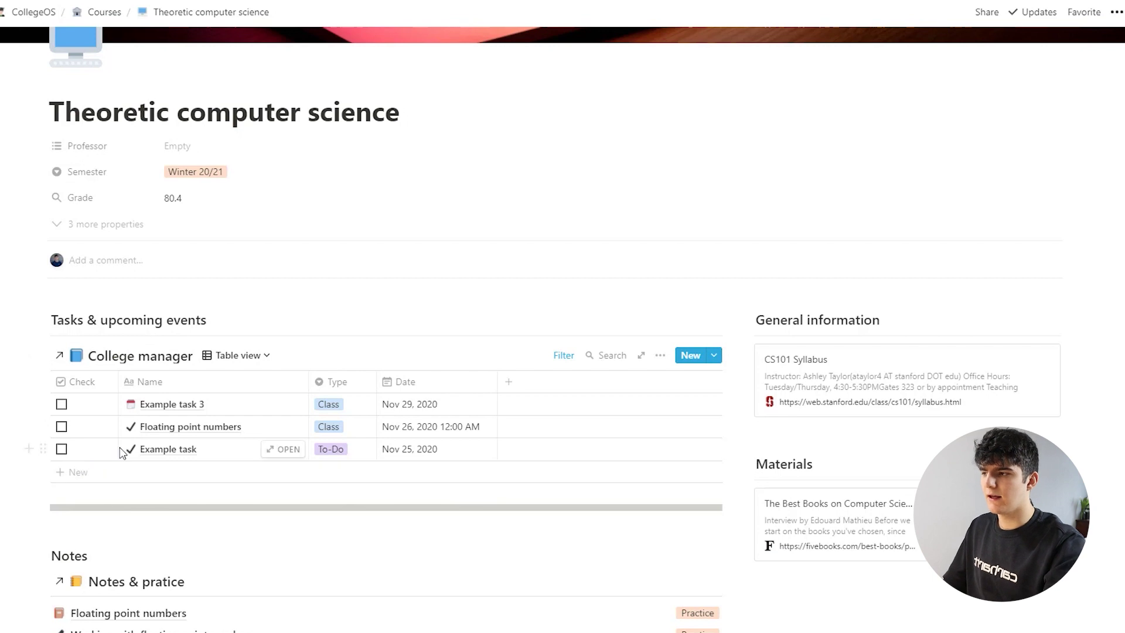
scroll(170, 440, "down", 1)
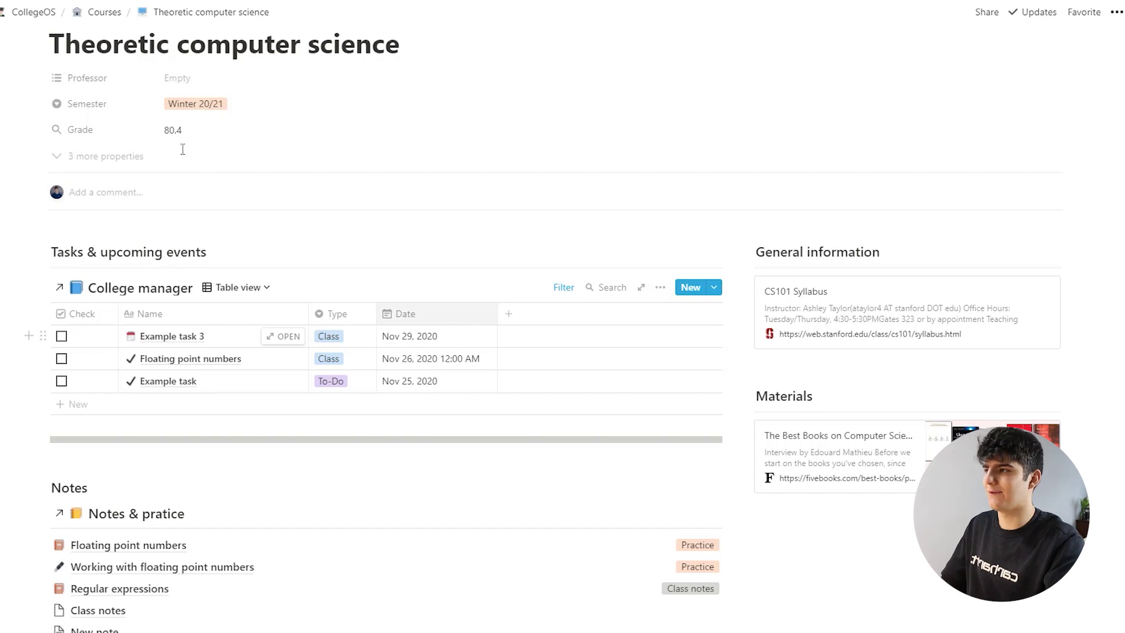
Step: Set Task 3's Course property to Theoretic computer science
left_click(34, 13)
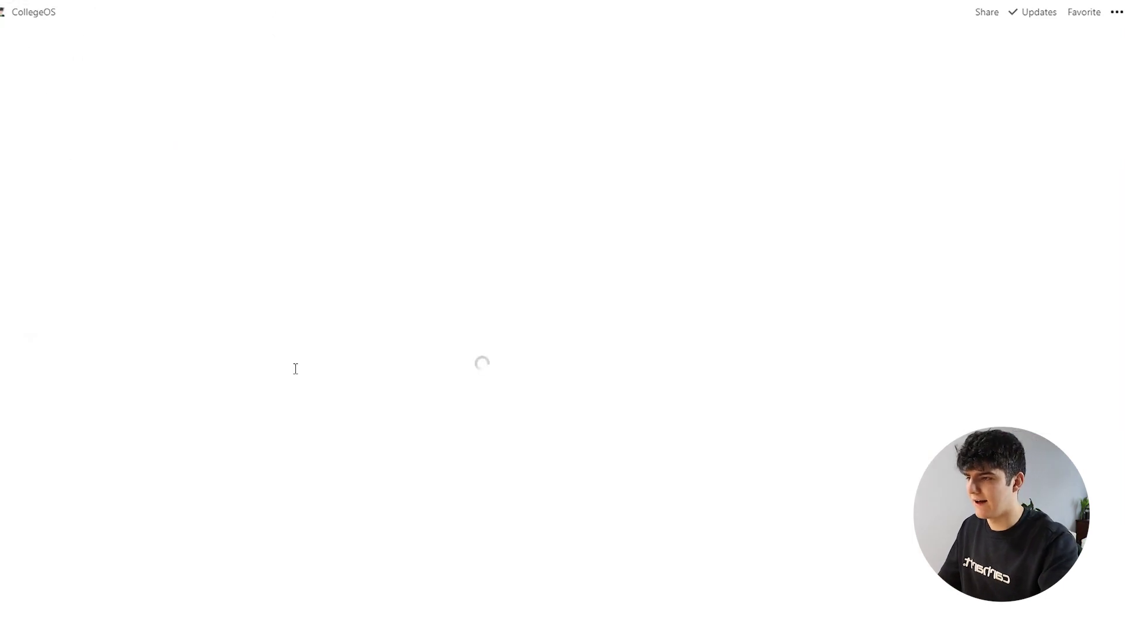
scroll(334, 321, "down", 8)
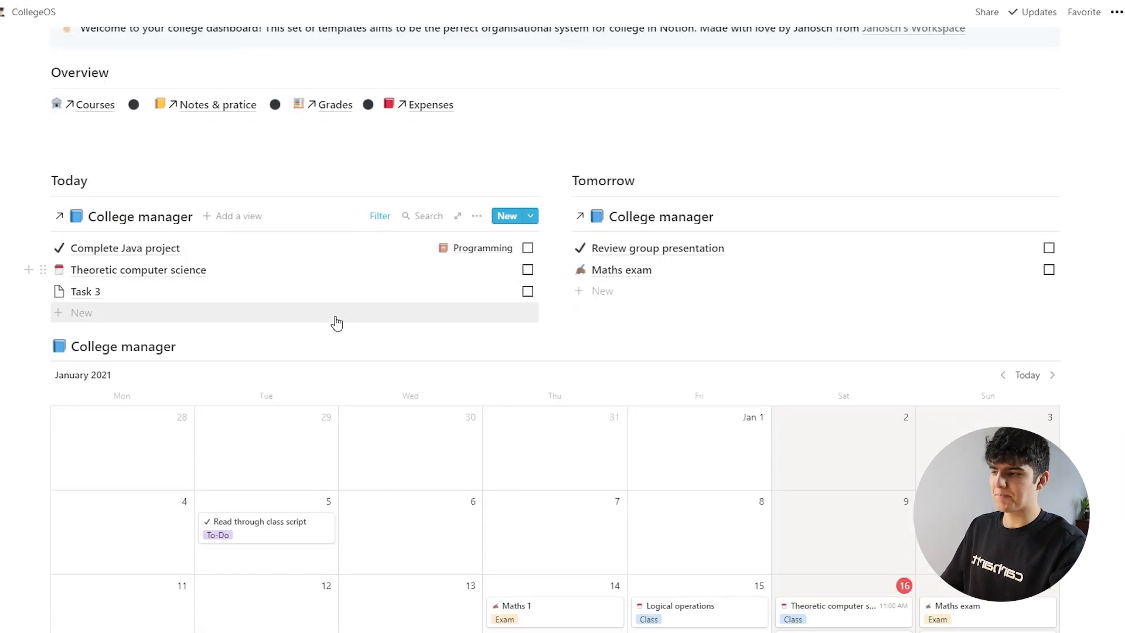
scroll(246, 266, "up", 2)
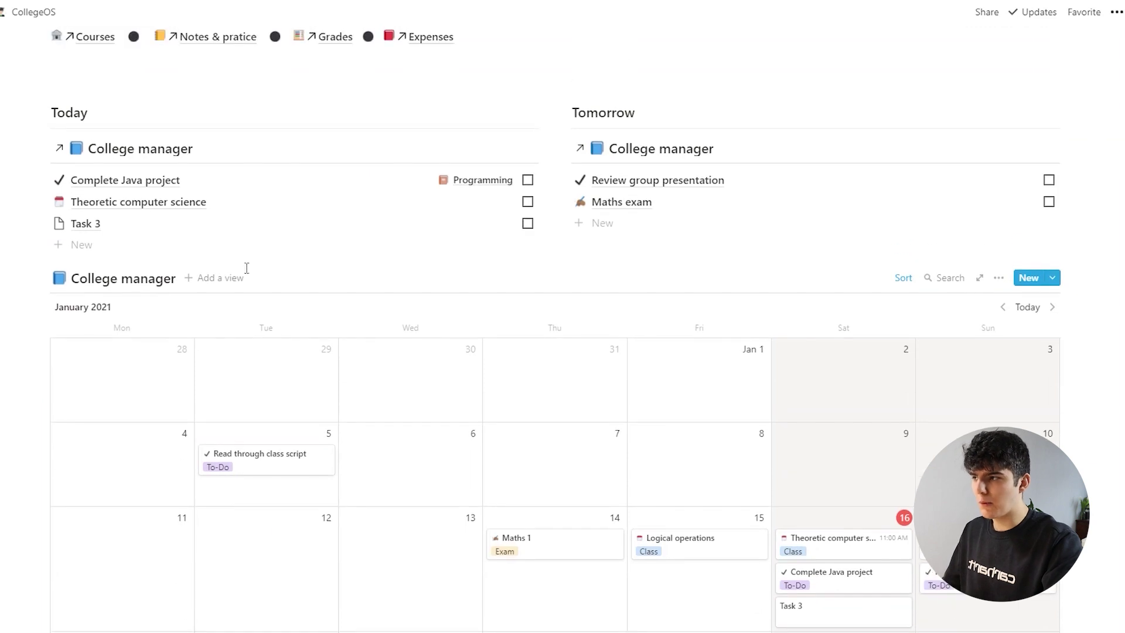
left_click(104, 226)
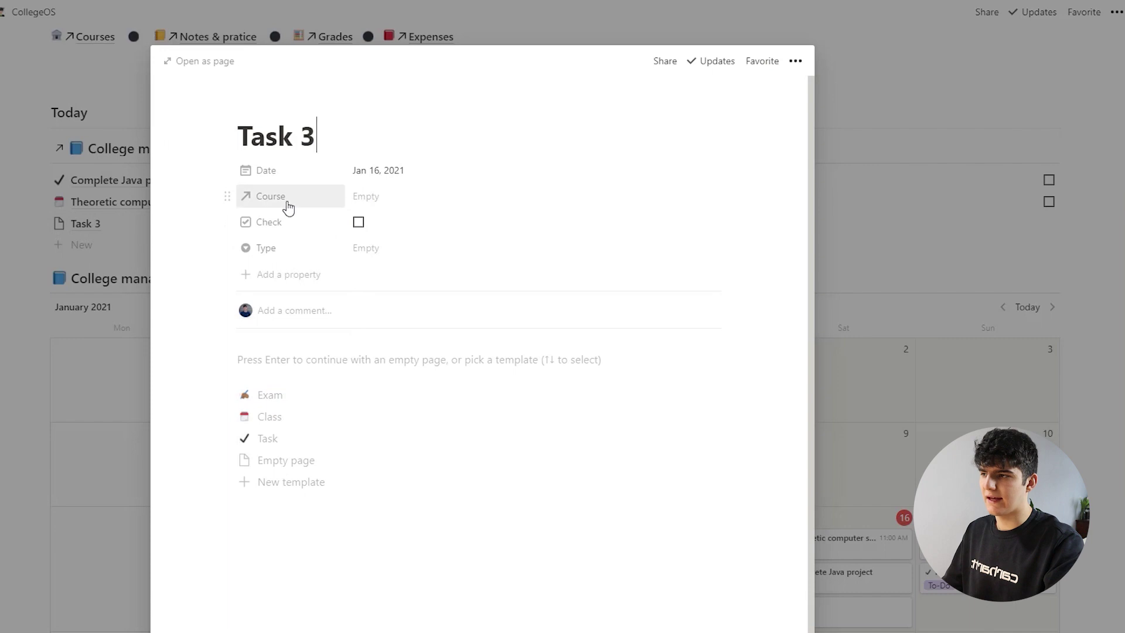
left_click(365, 196)
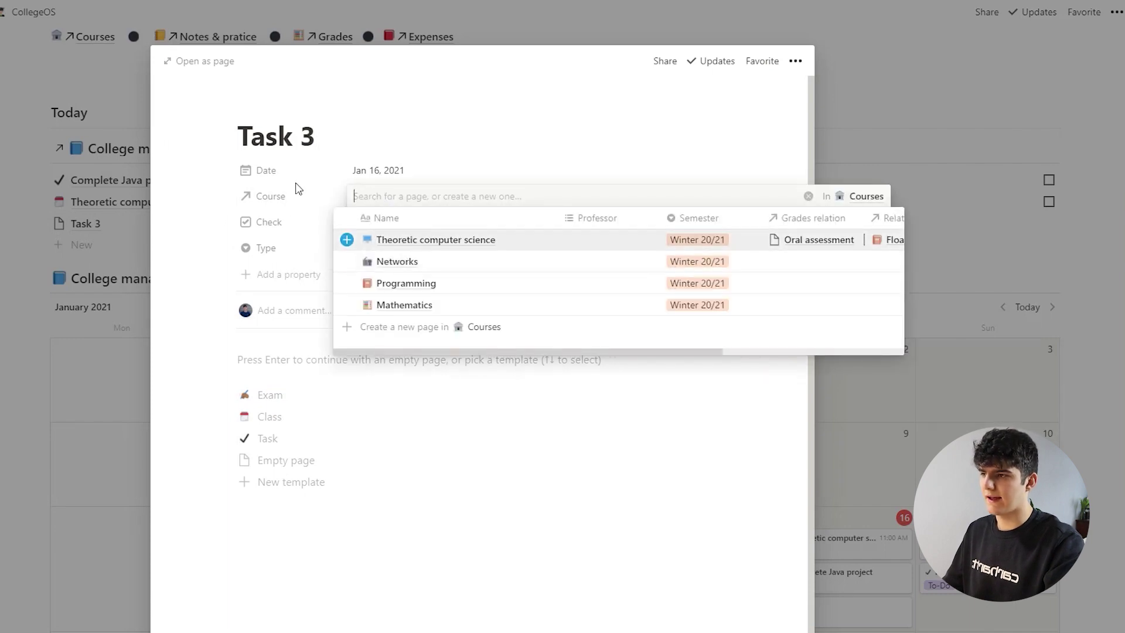
left_click(401, 241)
left_click(513, 146)
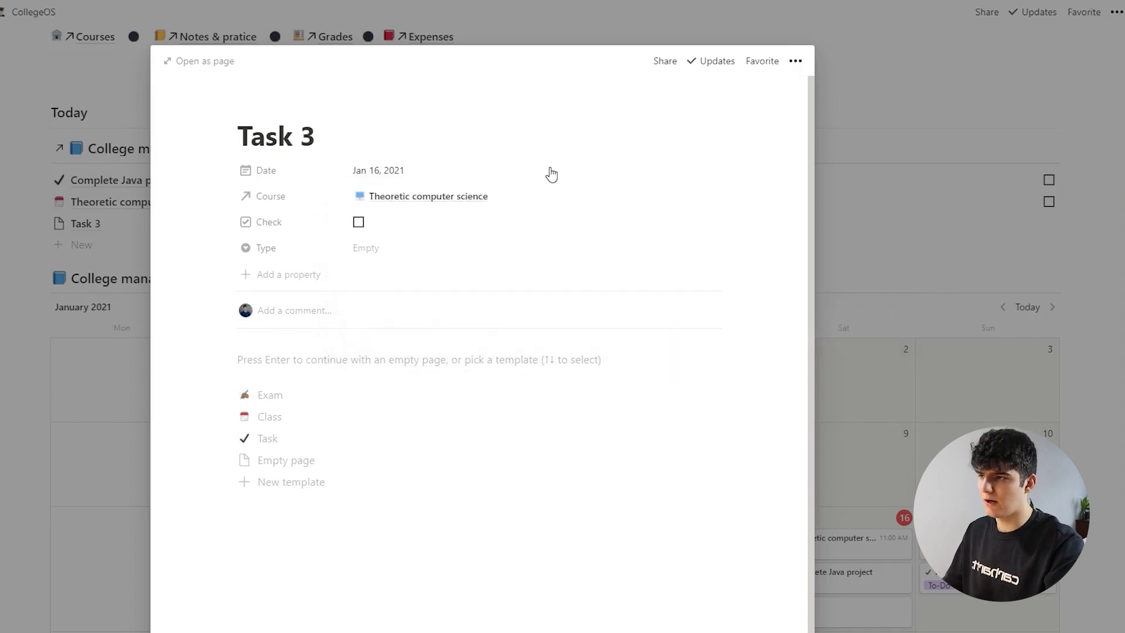
left_click(852, 116)
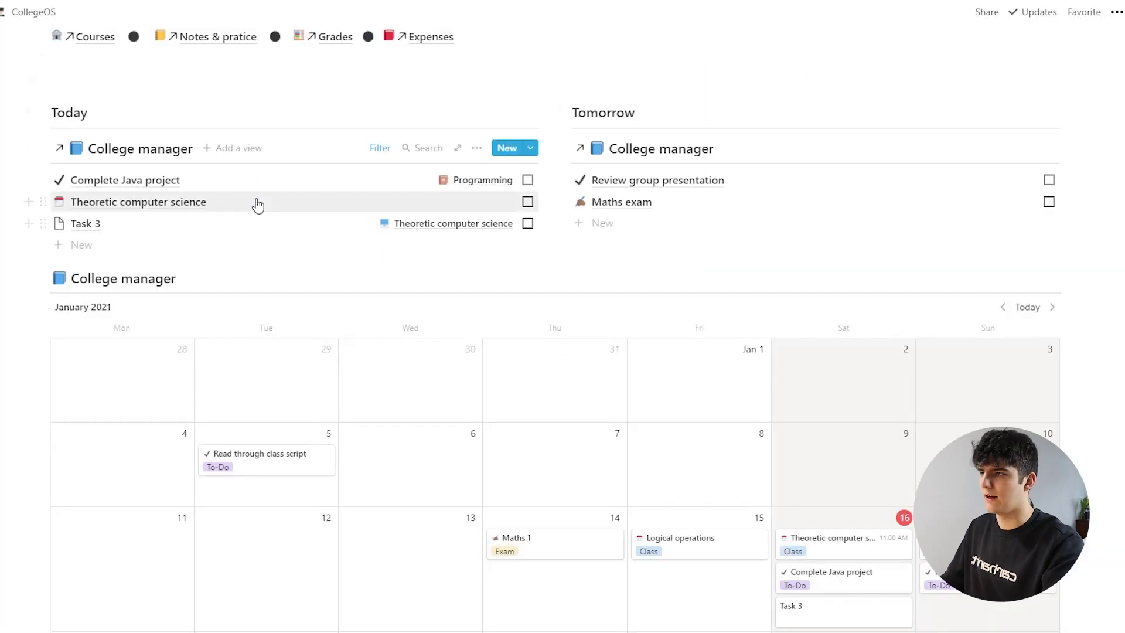
Step: Open the Theoretic computer science course from Courses as a full page, showing Task 3 in its table
left_click(89, 37)
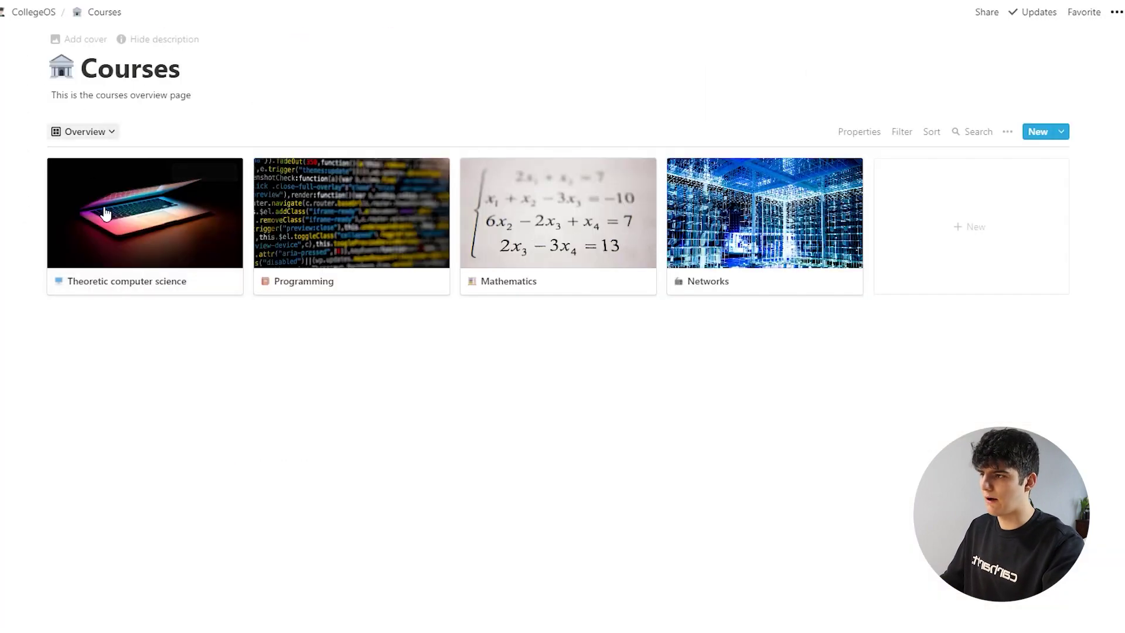
left_click(136, 246)
left_click(205, 61)
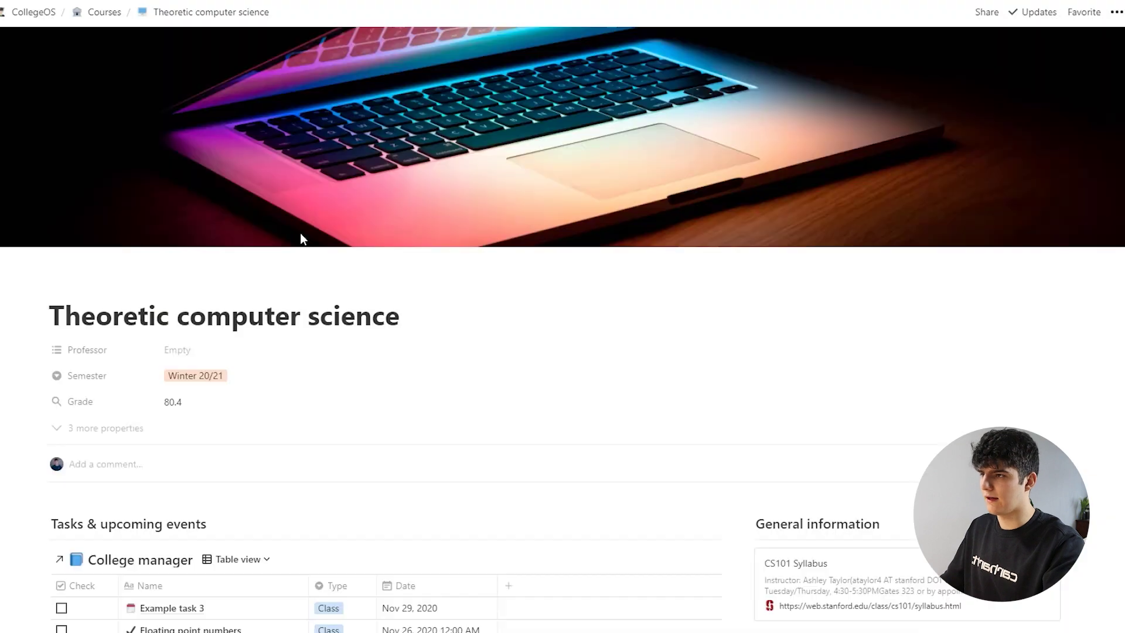
scroll(300, 233, "down", 4)
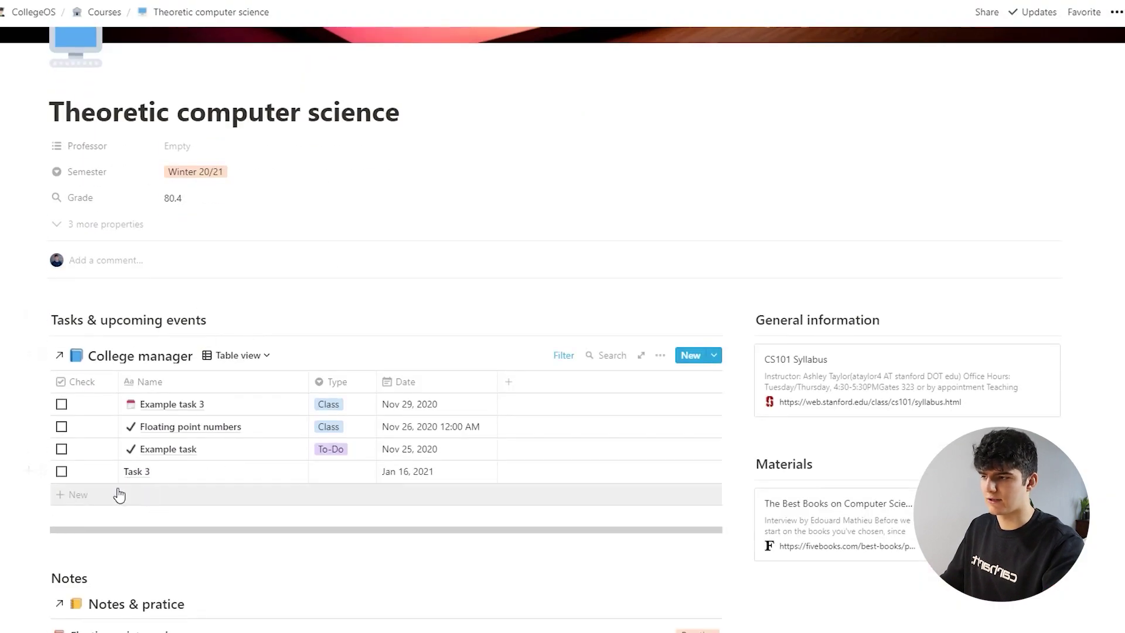
scroll(306, 495, "up", 1)
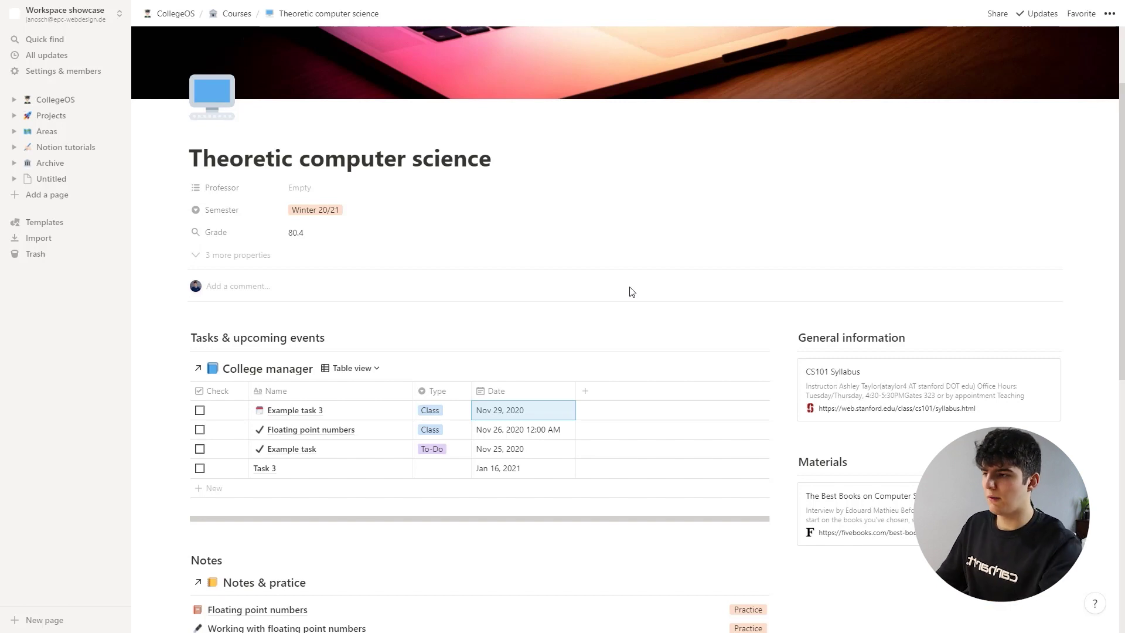
Step: Show the reminder options for Example task 3's Nov 29, 2020 date
scroll(490, 387, "down", 2)
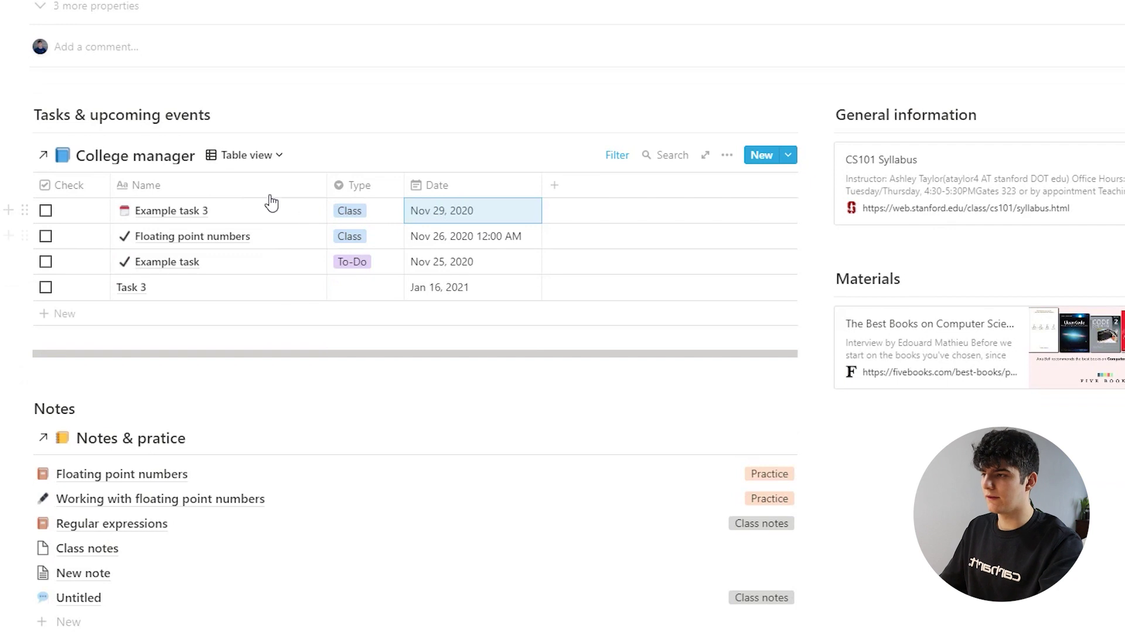
left_click(444, 212)
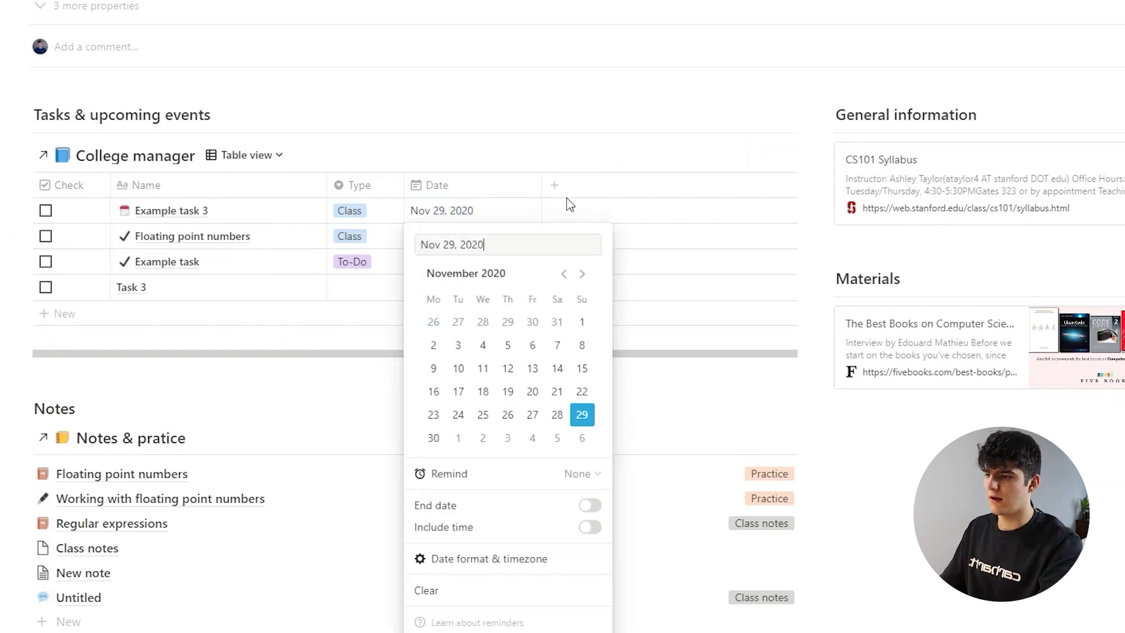
left_click(464, 485)
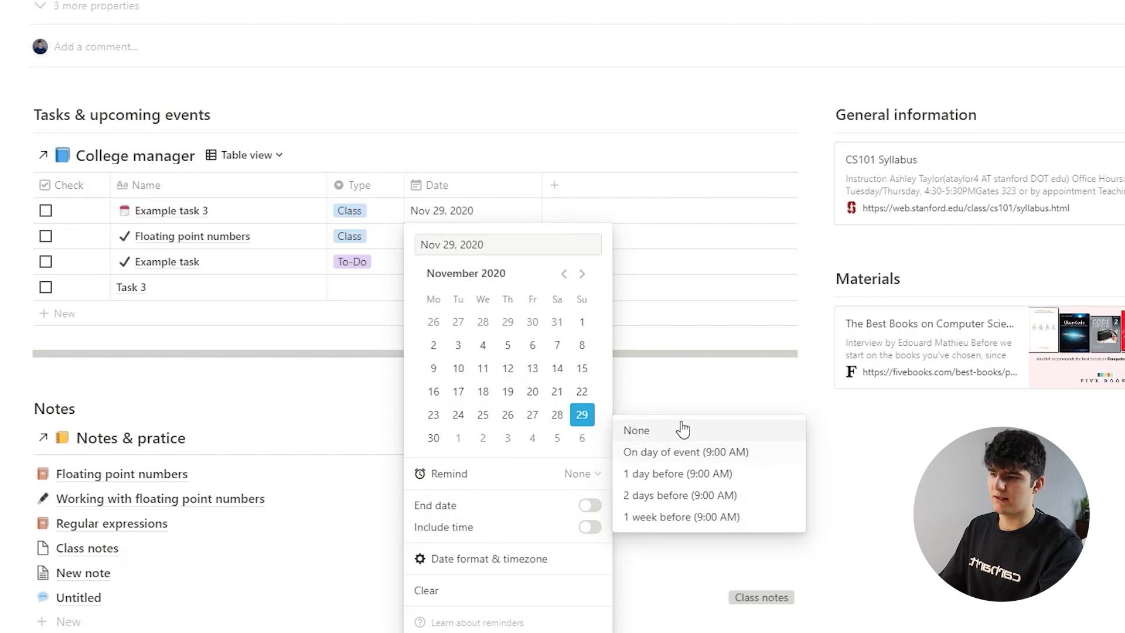